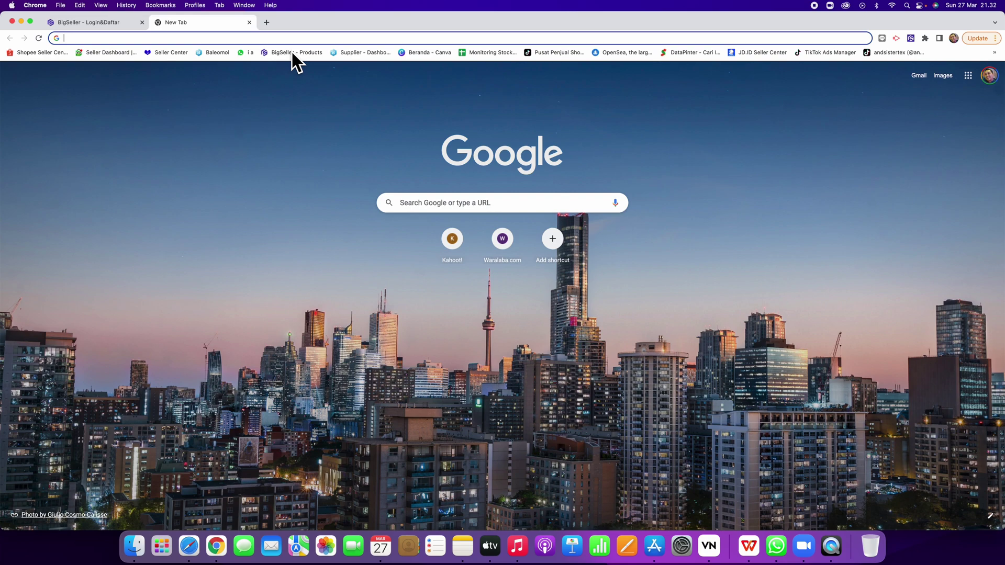
Step: Search Google for "bigseller chrome extension" and open the BigSeller - Product Scraper page in the Chrome Web Store
text(bigseller chrome ex)
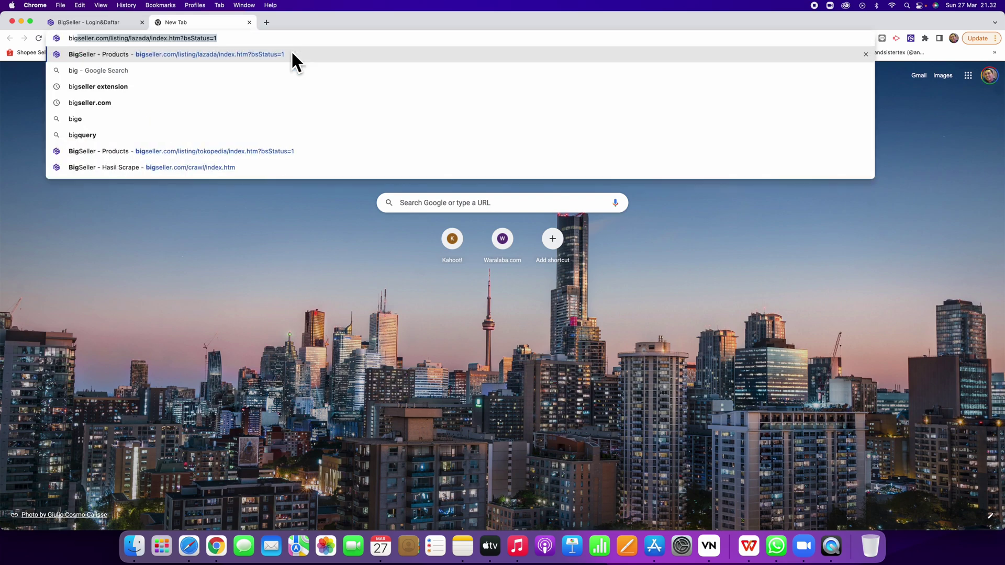
click(297, 53)
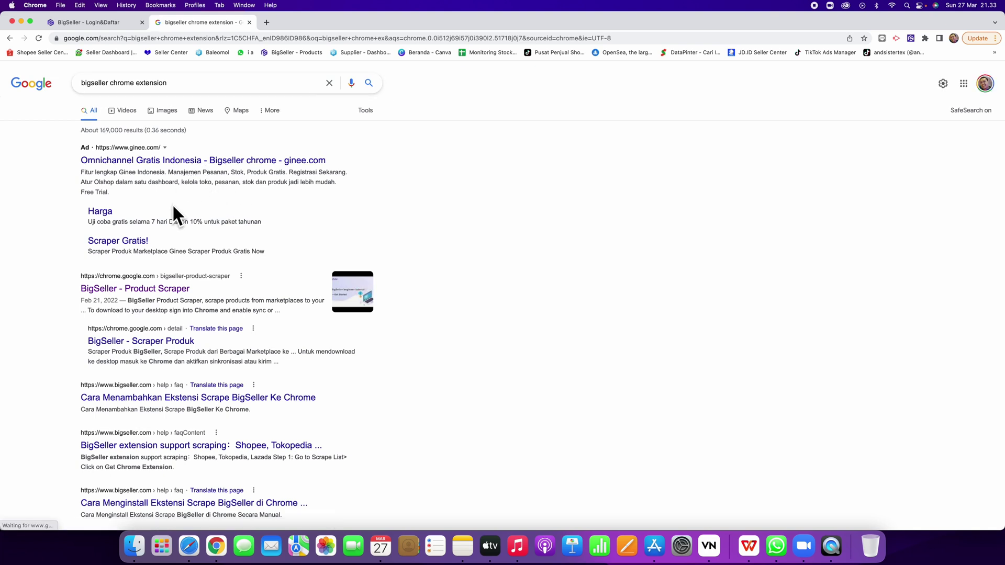
scroll(170, 300, down, 1)
scroll(168, 300, down, 1)
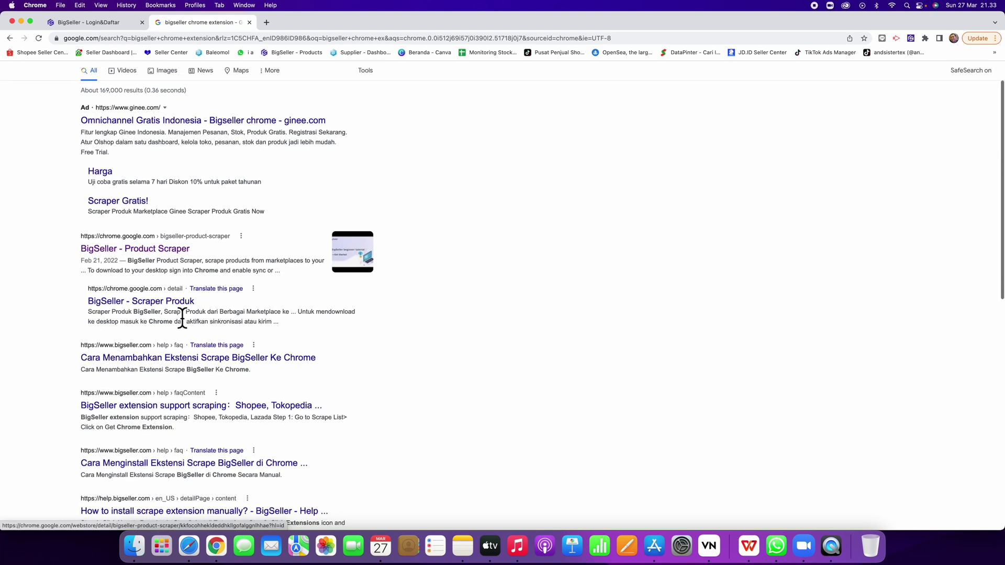
click(167, 251)
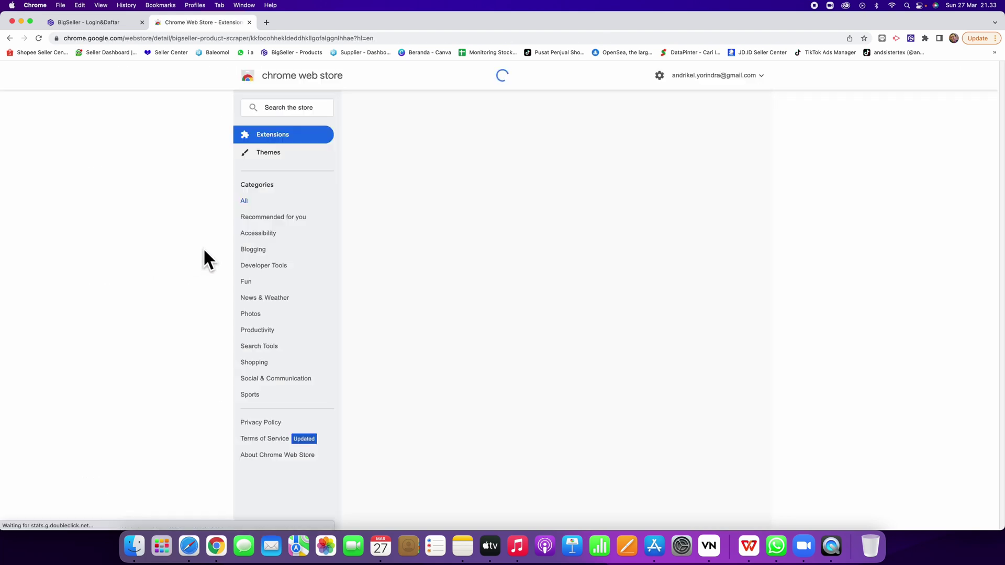
scroll(688, 141, down, 3)
scroll(597, 155, up, 3)
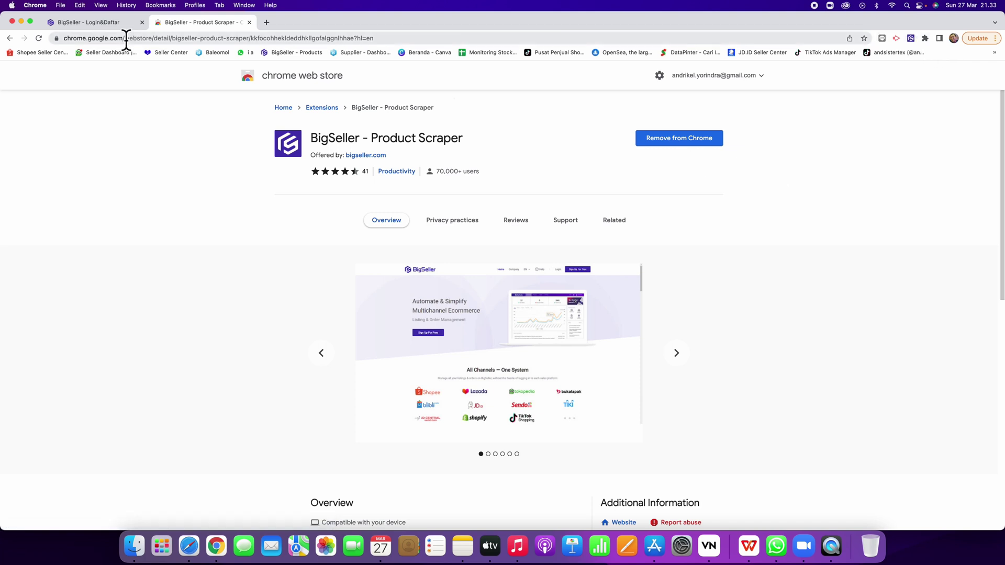
Step: Return to the BigSeller dashboard, dismiss the Shopee API announcement and open the store integration settings
click(89, 23)
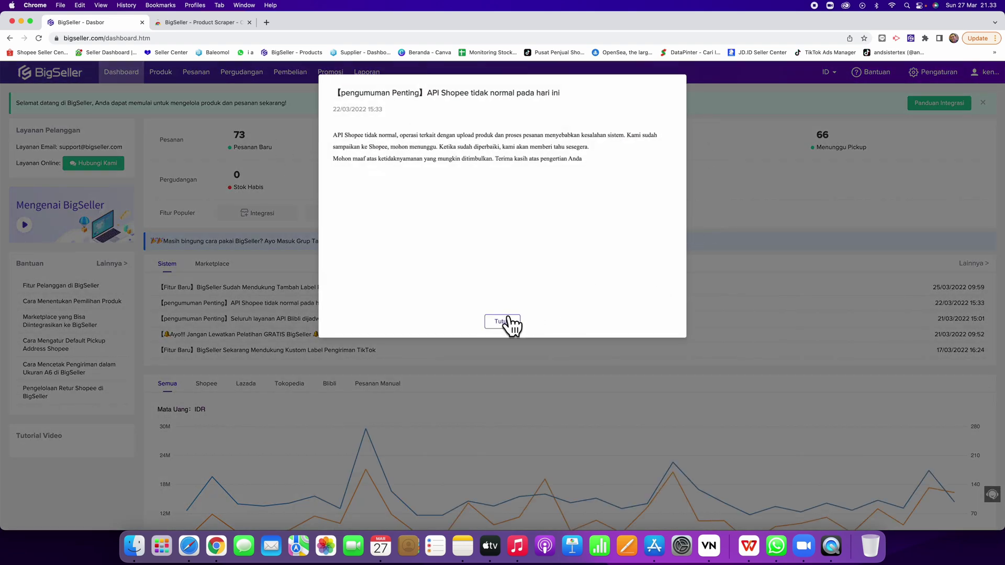
click(503, 321)
scroll(698, 240, down, 3)
scroll(672, 243, up, 4)
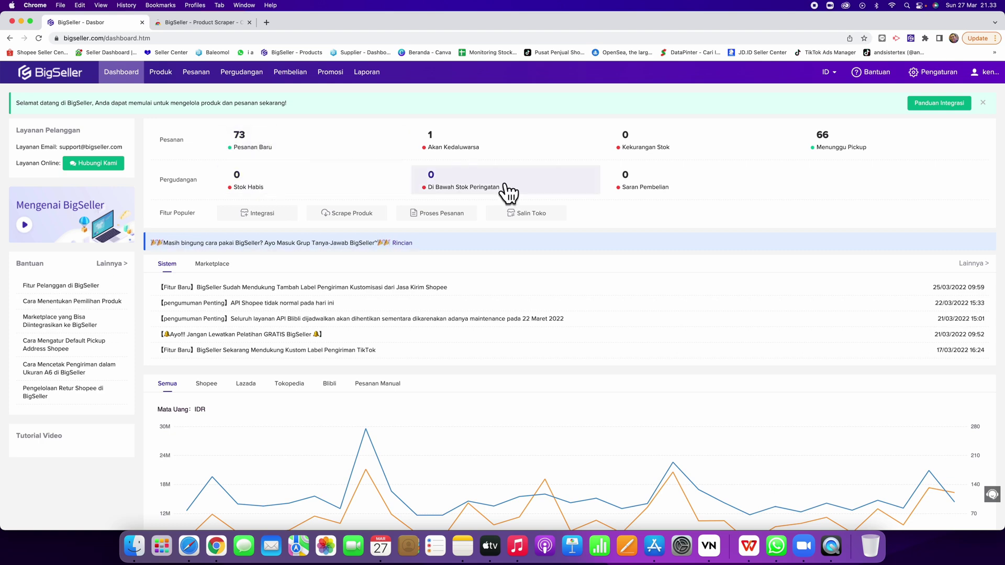
click(276, 215)
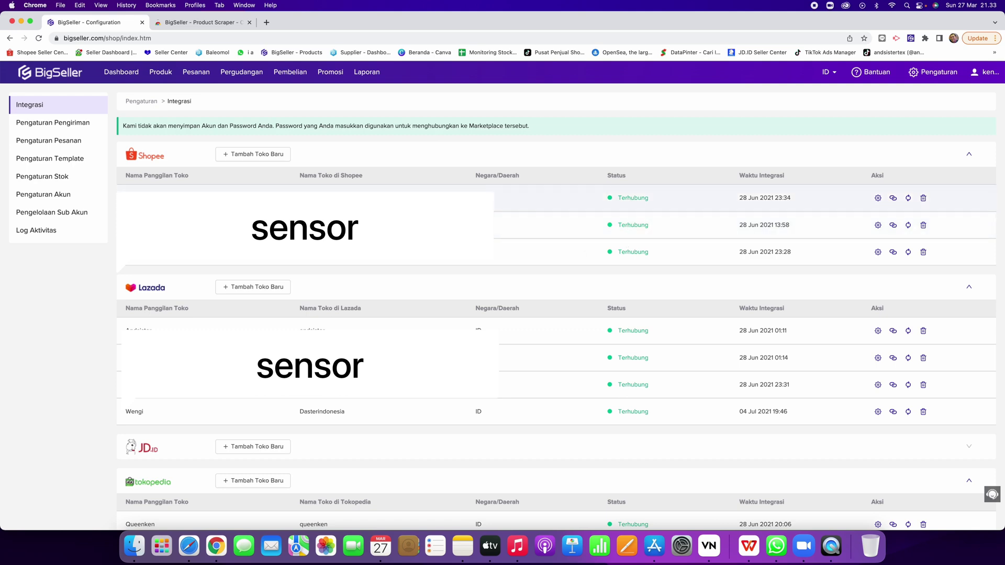
Step: Start connecting a new Shopee store with the nickname "Toko 2" and bring up Shopee's authorization login
click(247, 157)
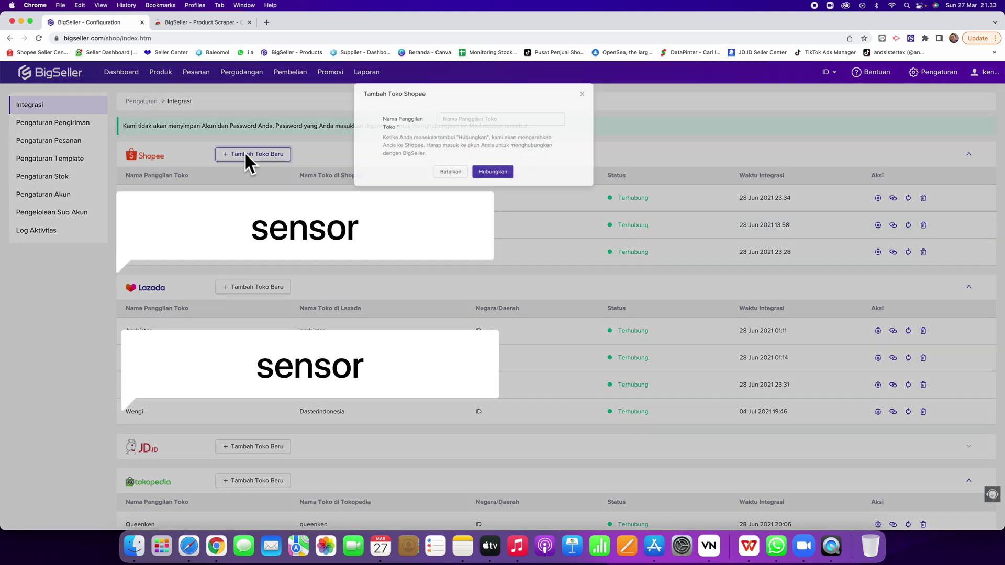
click(492, 120)
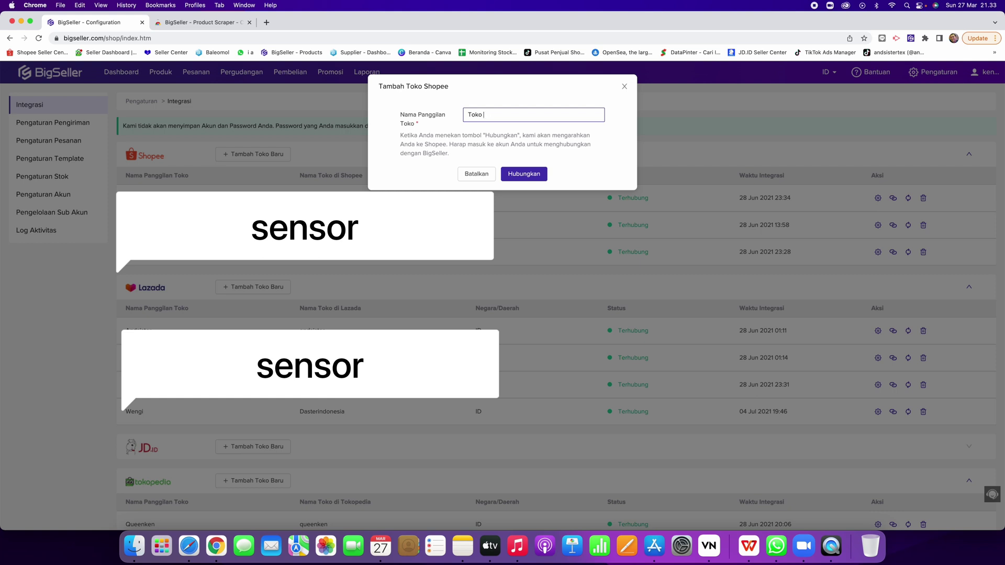
click(537, 175)
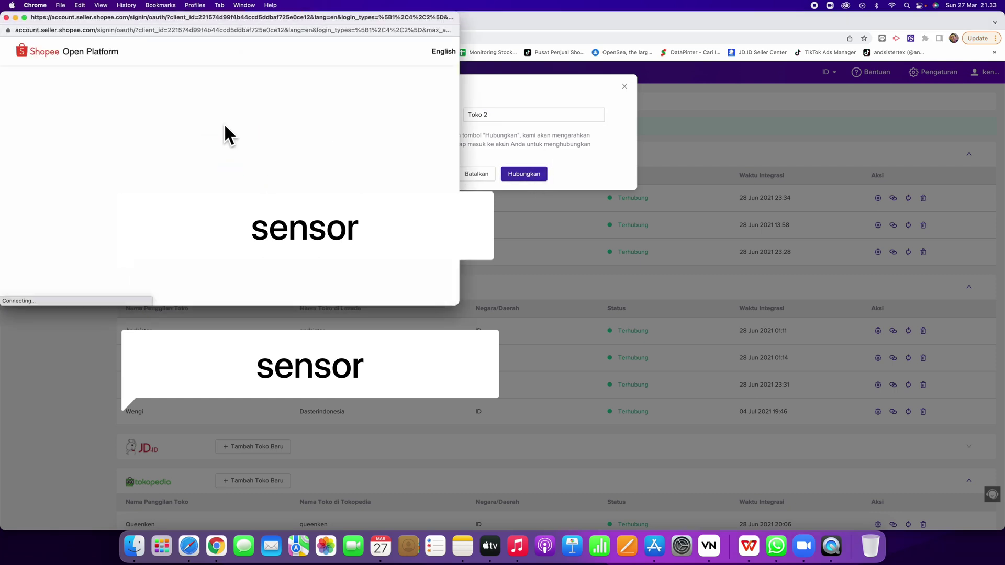
click(253, 159)
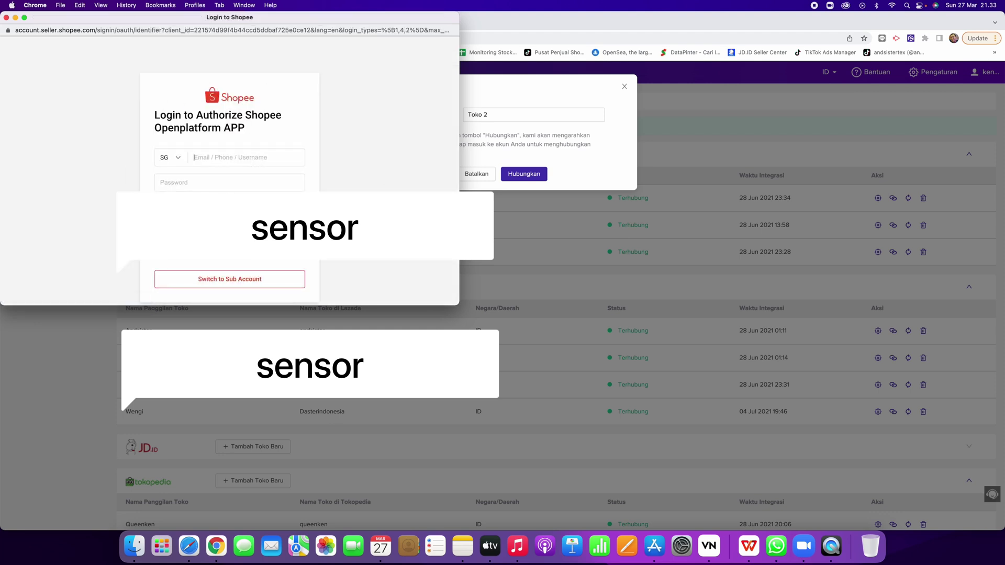
Step: Set the Shopee login region to Indonesia, and abandon the login and the new-store dialog without signing in
click(177, 134)
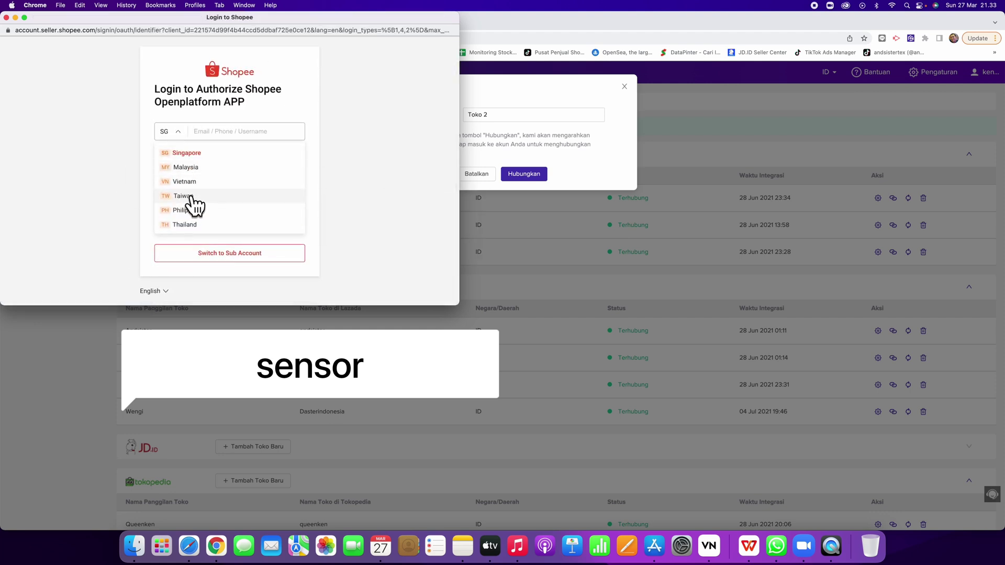
scroll(202, 189, down, 1)
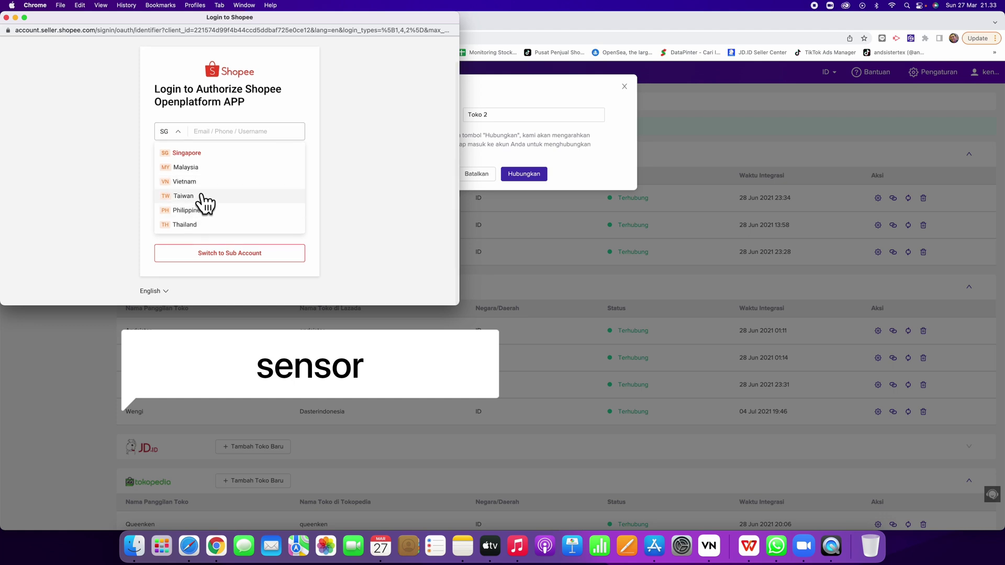
scroll(203, 209, down, 3)
scroll(206, 223, down, 2)
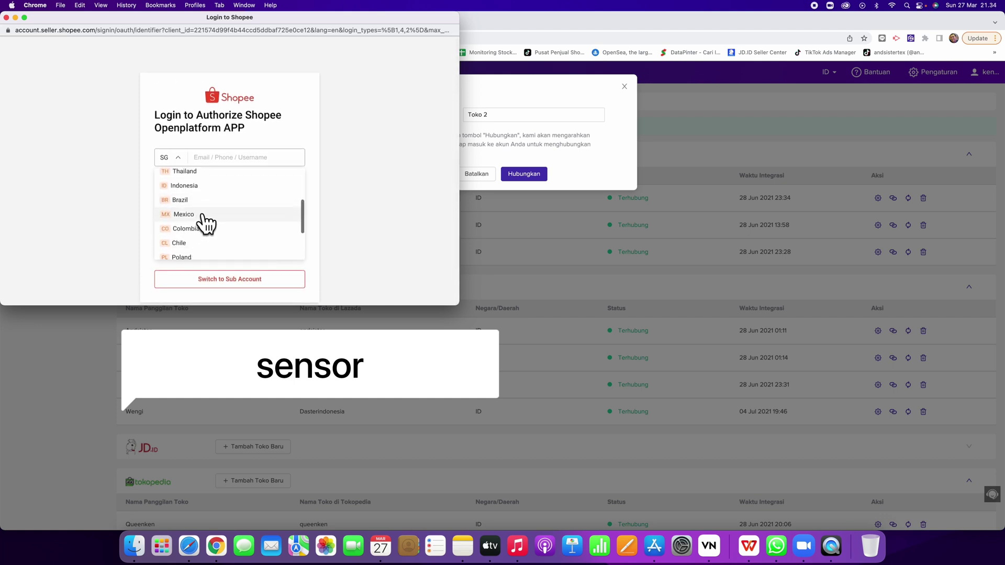
scroll(203, 212, up, 3)
click(200, 202)
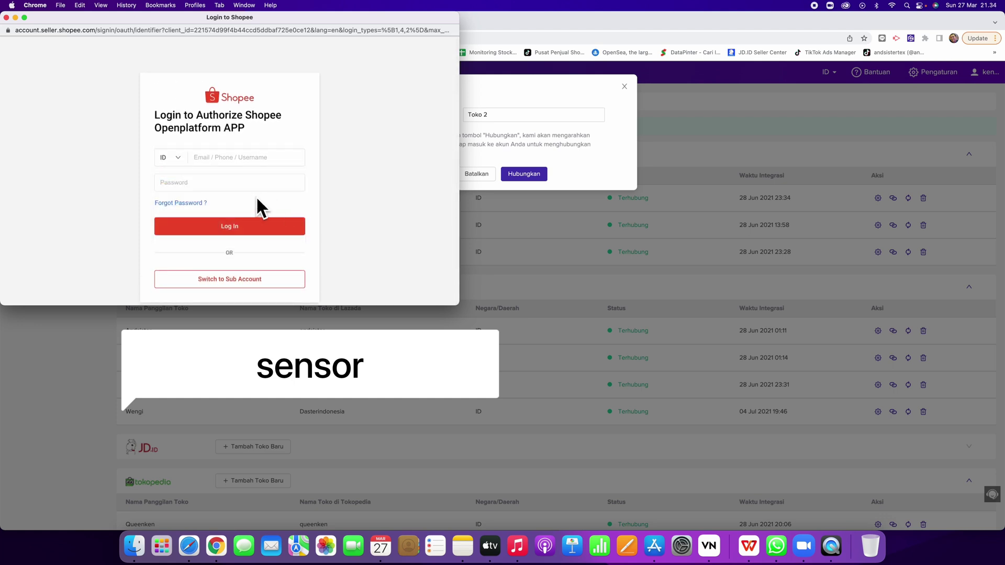
click(258, 188)
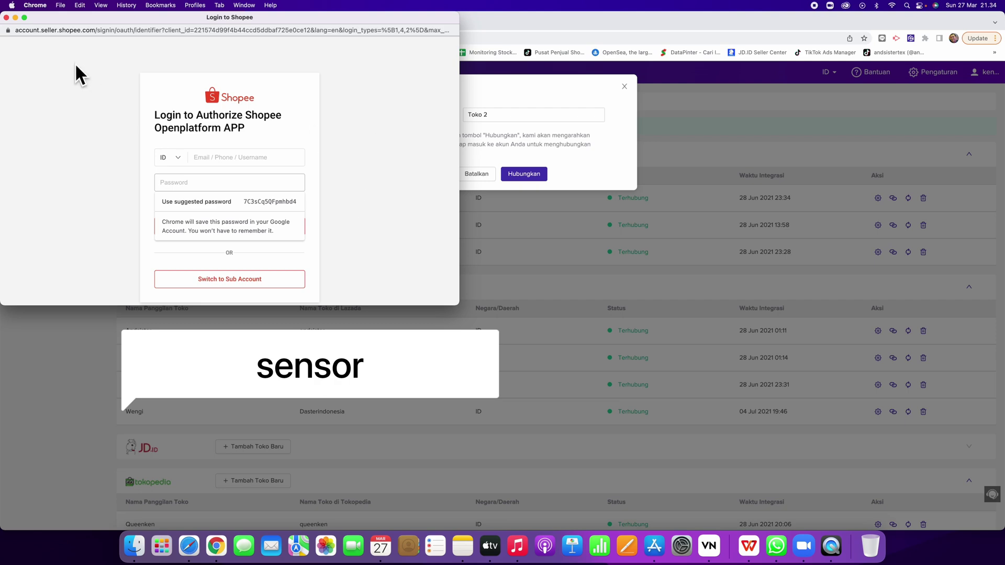
click(6, 17)
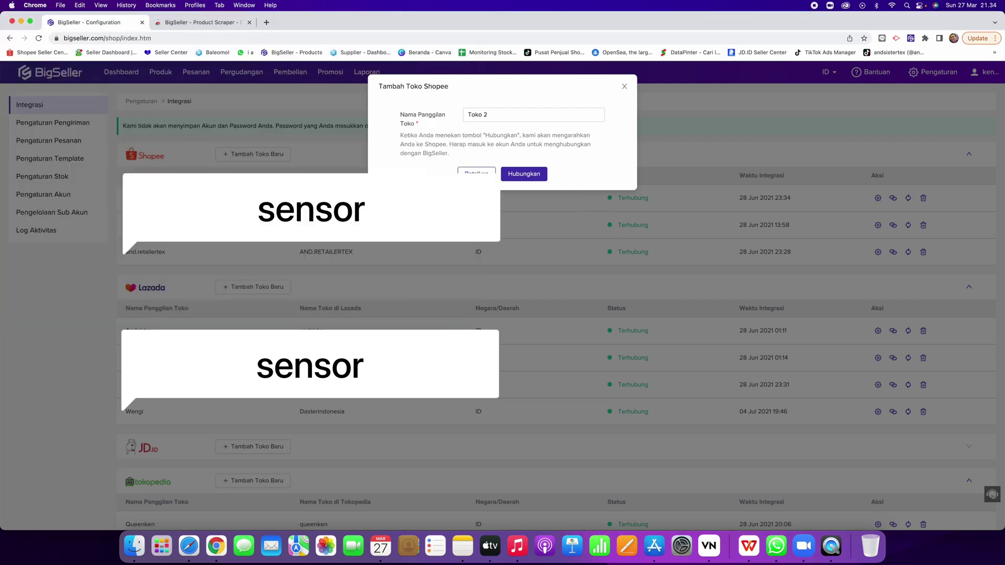
key(Escape)
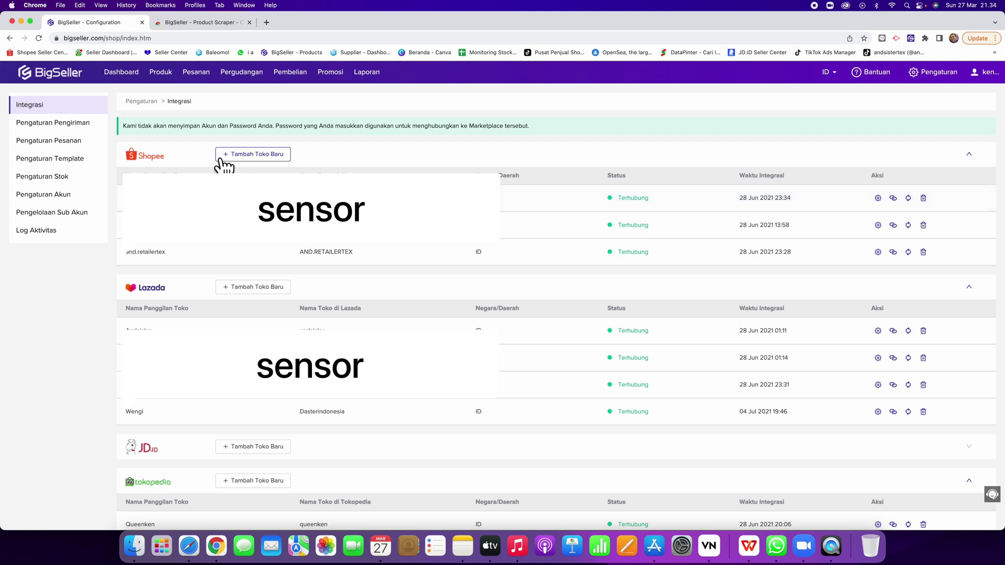
scroll(222, 163, down, 3)
scroll(360, 328, down, 6)
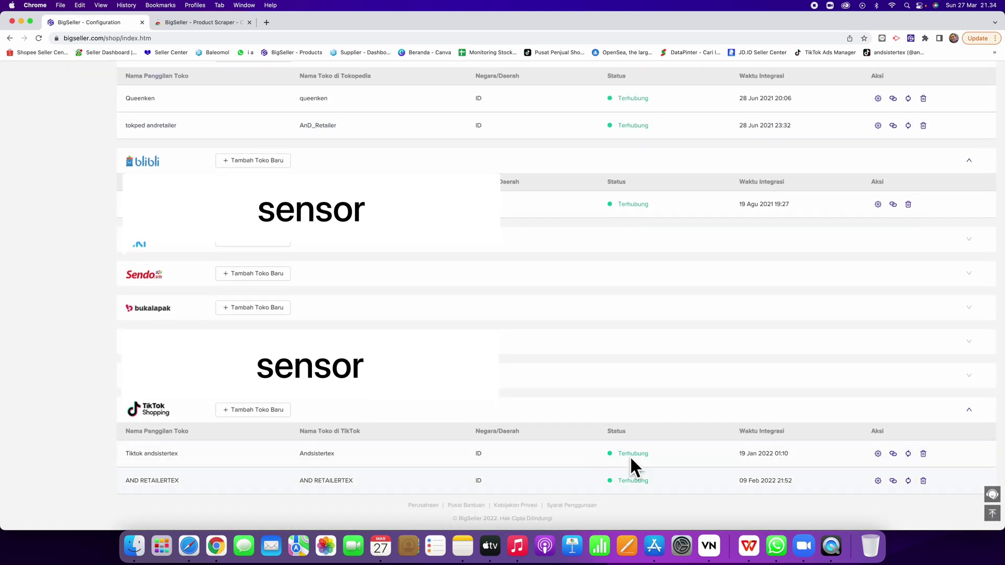
scroll(628, 448, up, 9)
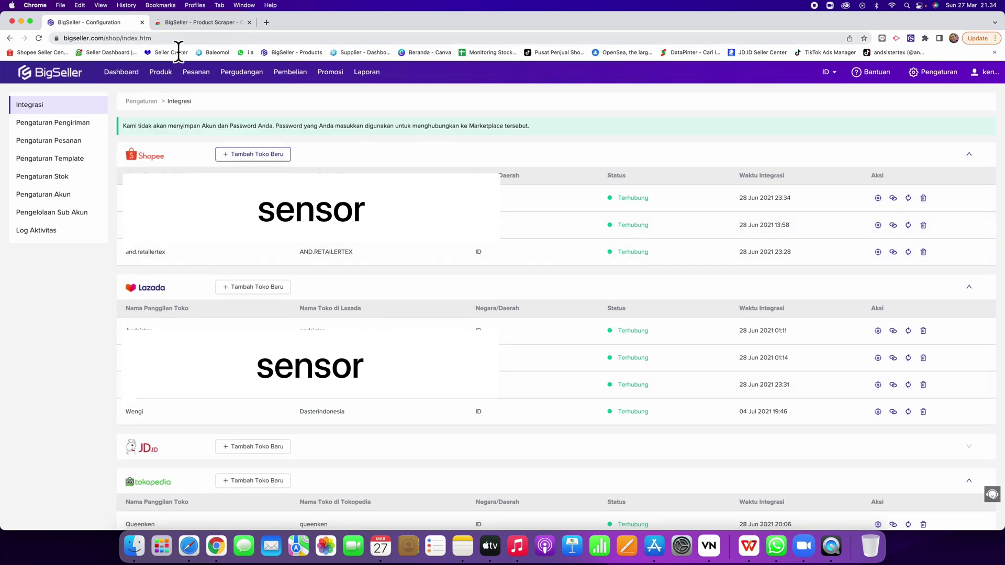
Step: Open the Shopee Indonesia site, shopee.co.id, in a new browser tab
click(190, 23)
click(266, 22)
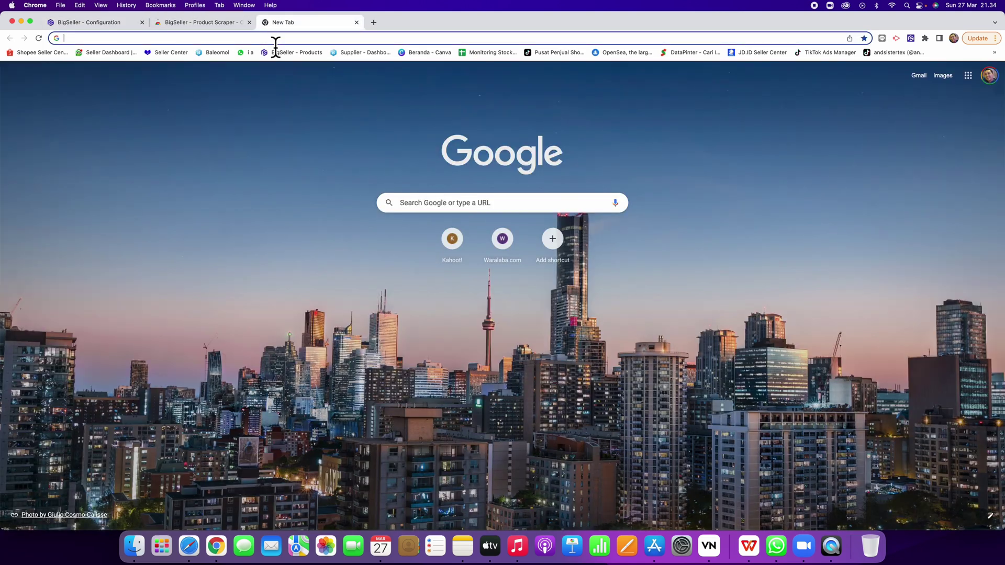
click(271, 37)
text(a)
text(sho)
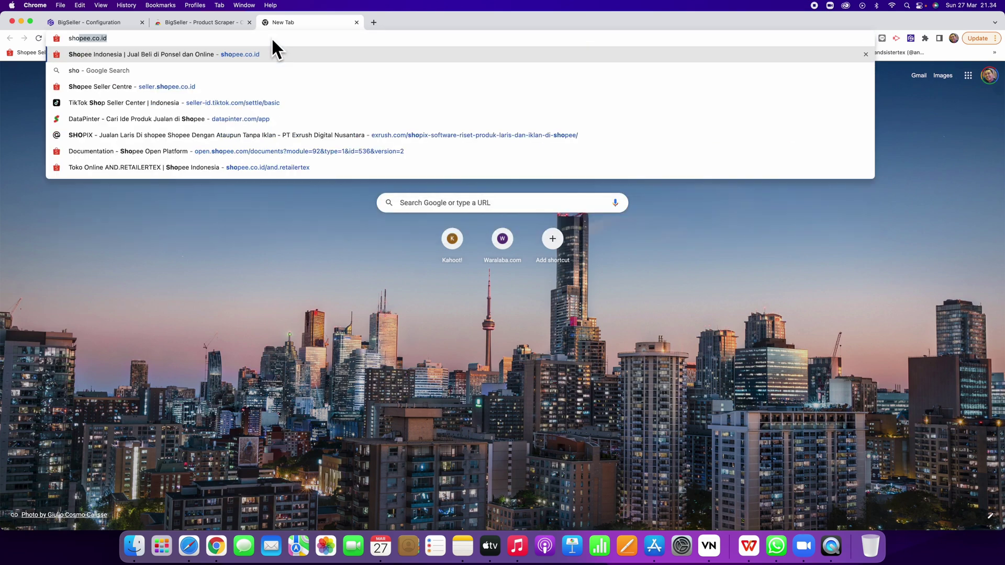
key(Return)
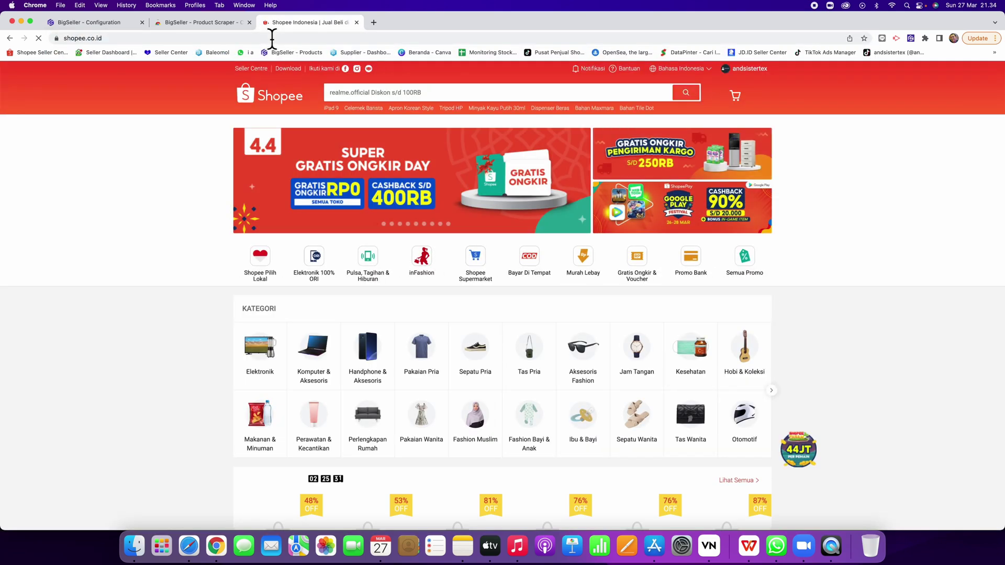
Step: Search Shopee for "and.retailertex" and open the matching AND.RETAILERTEX store
click(490, 93)
text(and)
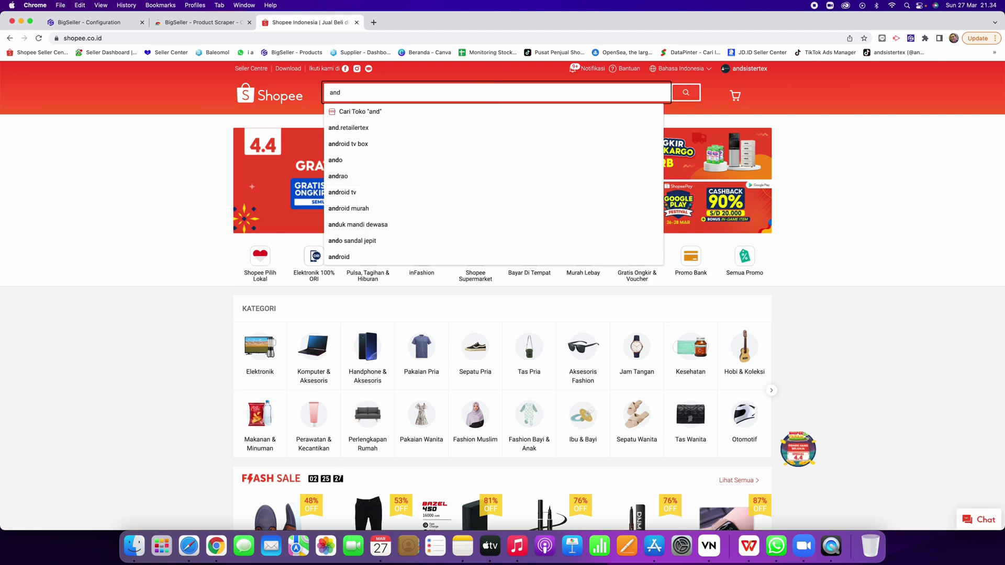
text(.reta)
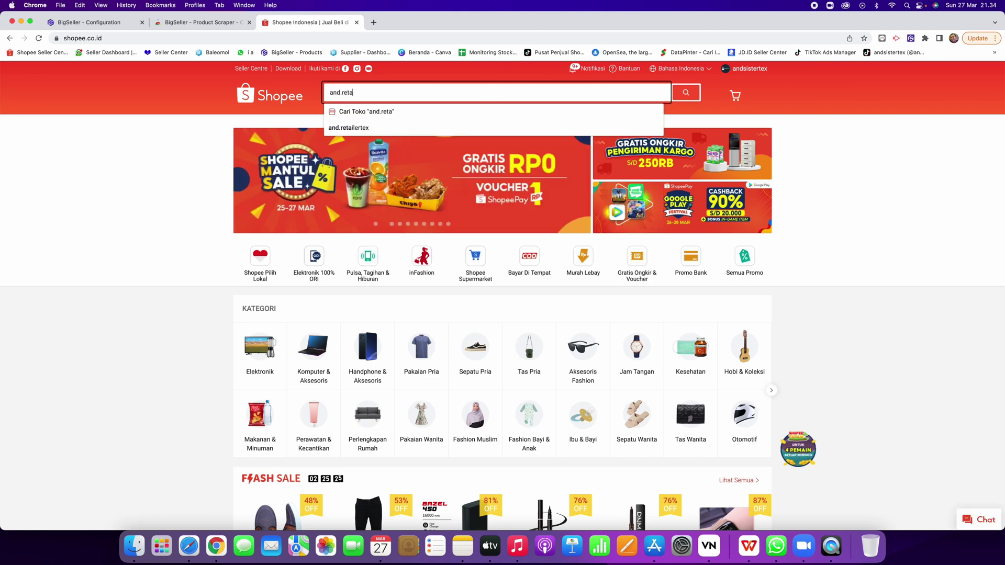
text(ilertex)
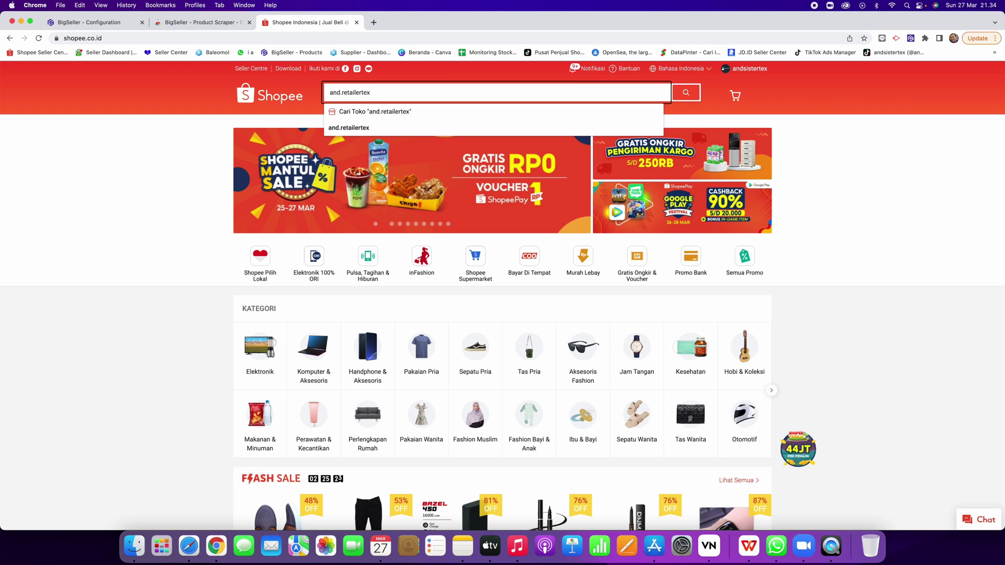
text(.com)
key(BackSpace)
key(BackSpace)
key(BackSpace)
key(BackSpace)
key(Return)
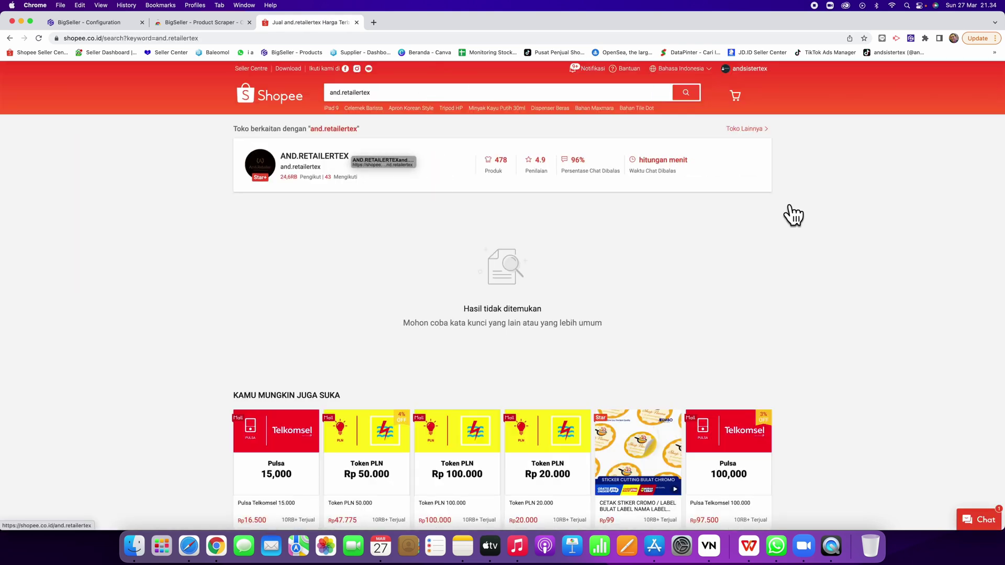
click(353, 158)
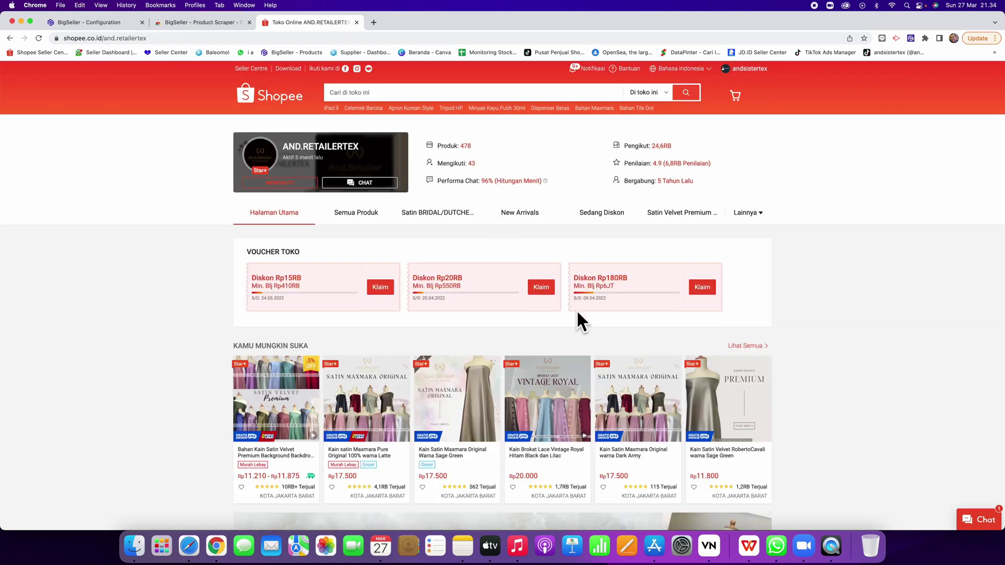
Step: Open the store's Satin Velvet Premium category and try to scrape its current page with the BigSeller extension
scroll(576, 321, down, 6)
scroll(579, 322, up, 3)
scroll(523, 309, up, 3)
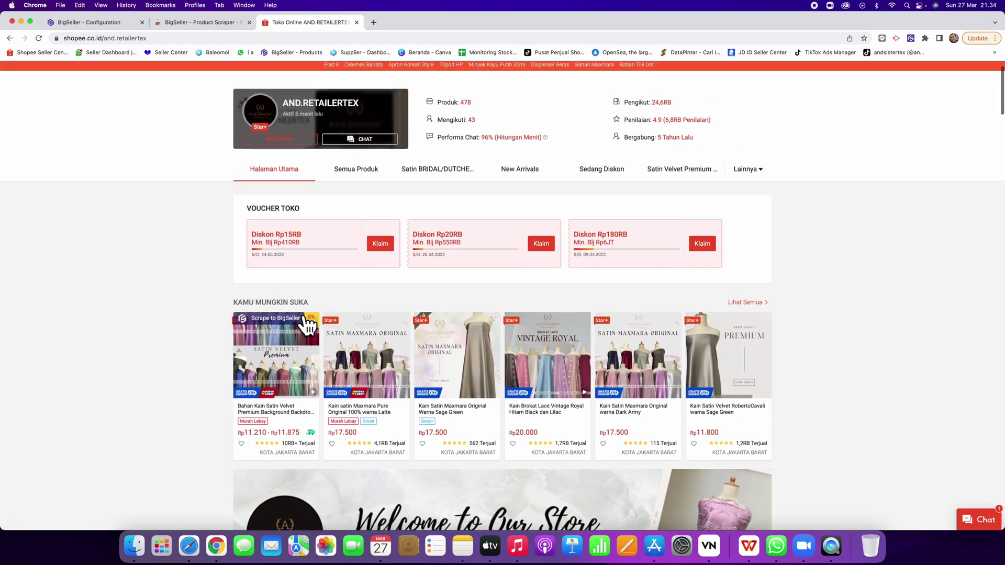
scroll(416, 310, down, 2)
scroll(416, 311, up, 3)
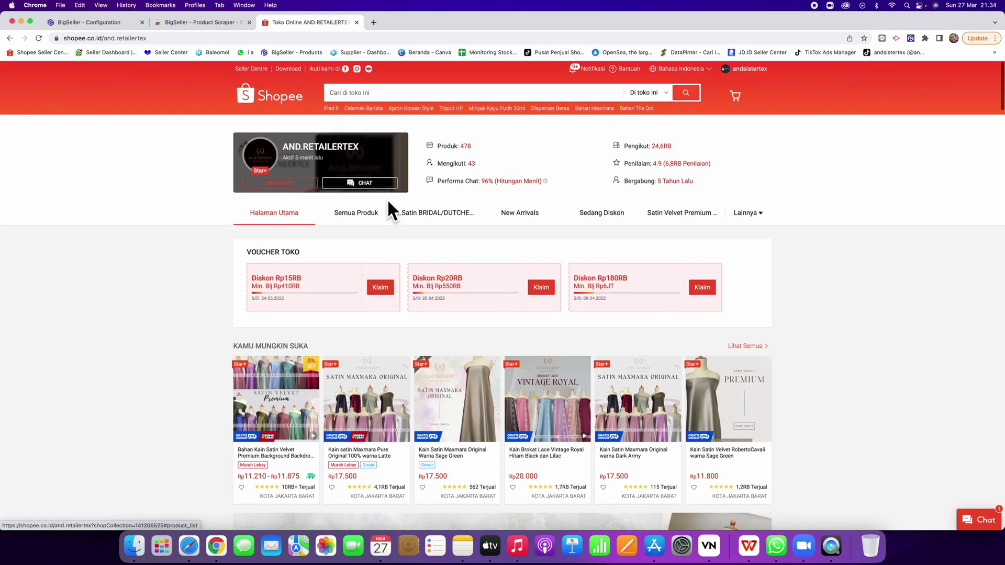
click(691, 214)
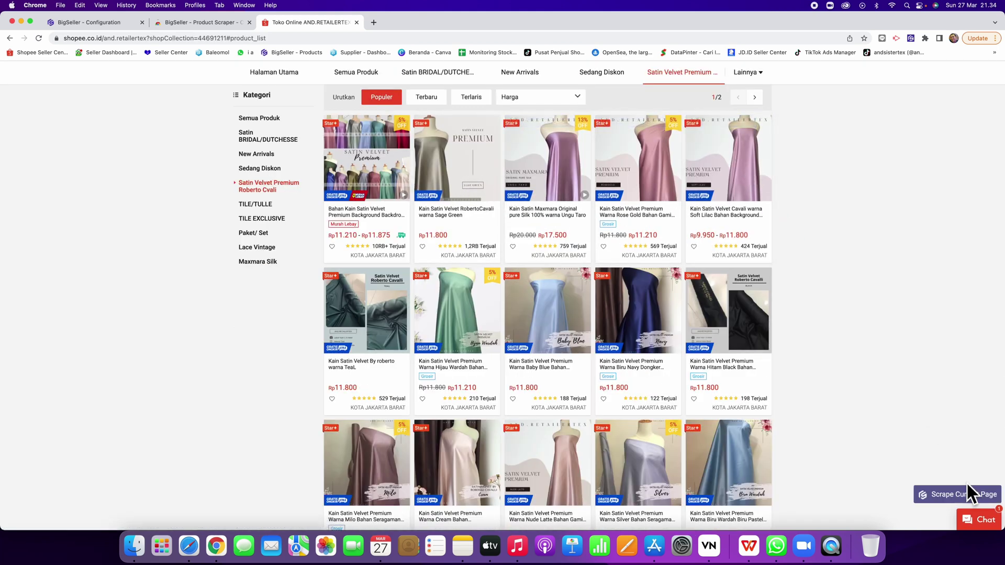
click(969, 503)
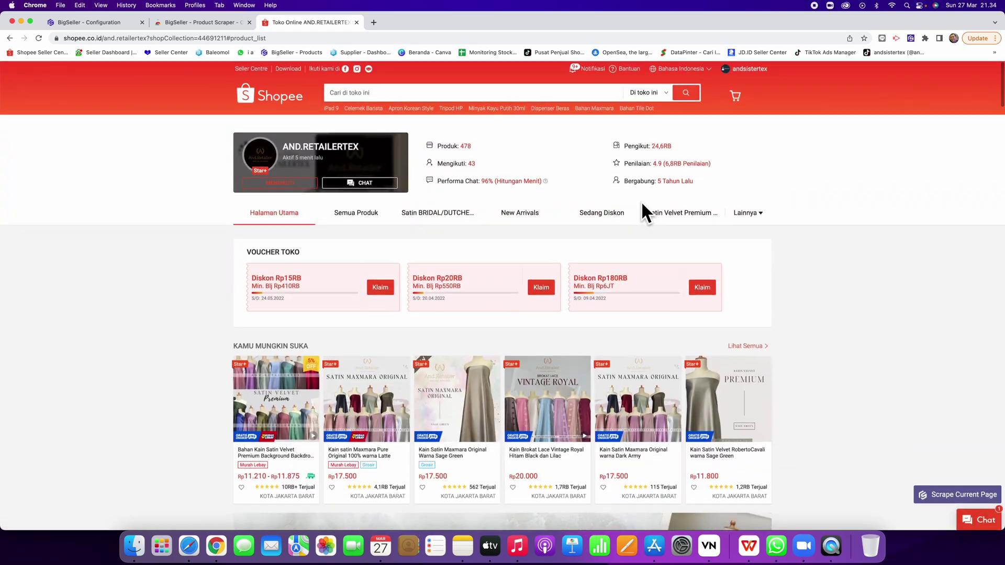
Step: Open the AND.RETAILERTEX store's Maxmara Silk category
click(596, 215)
mouse_move(749, 229)
click(702, 335)
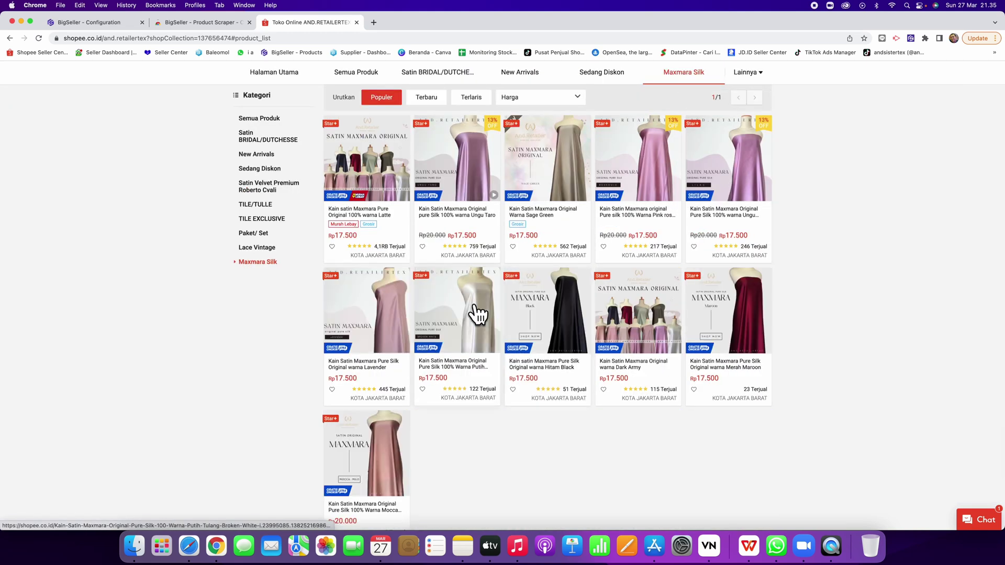
Step: Try to scrape the single product "Kain Satin Maxmara Original Warna Sage Green" to BigSeller from the category's product grid
scroll(478, 314, down, 3)
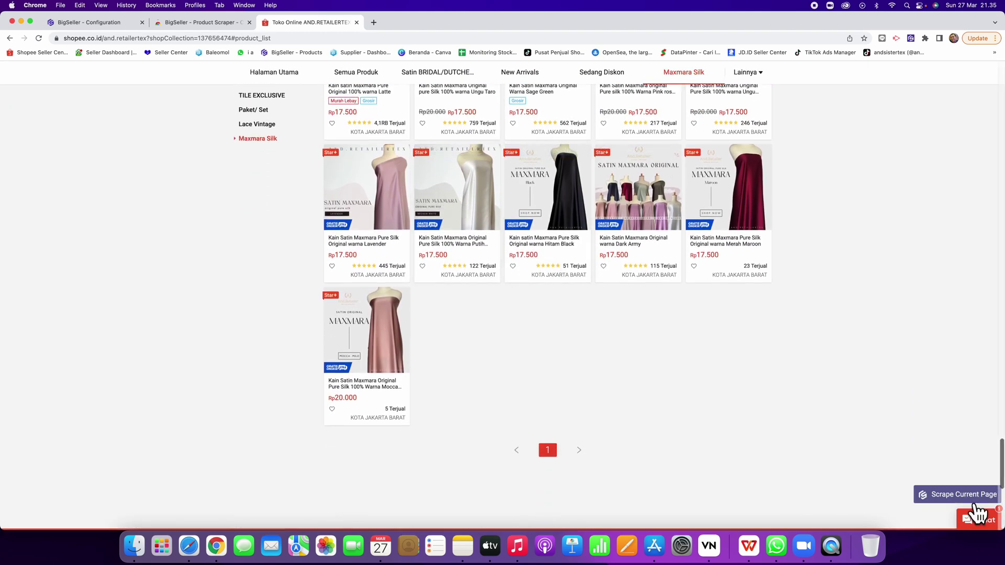
scroll(764, 355, up, 5)
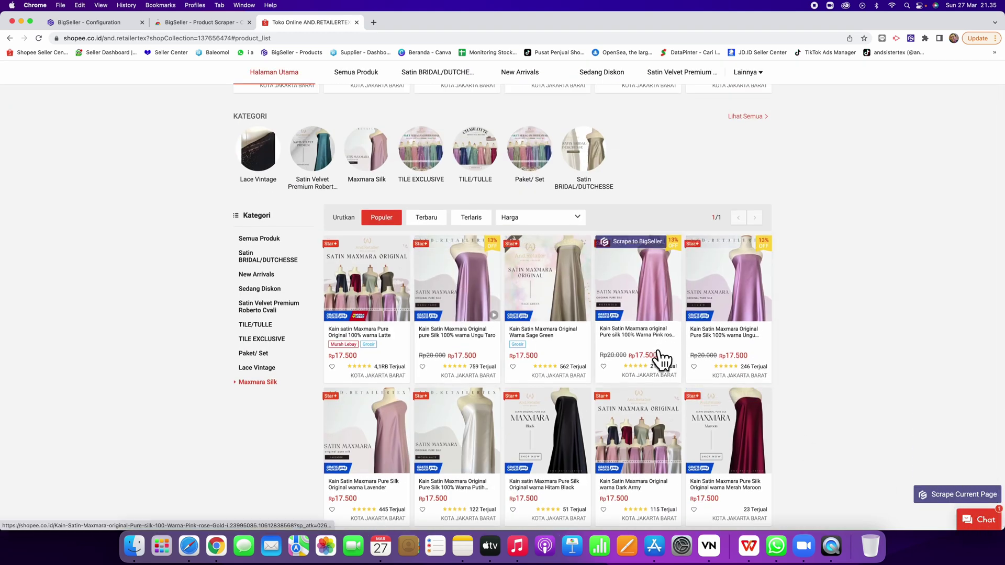
scroll(657, 348, down, 3)
scroll(667, 349, down, 1)
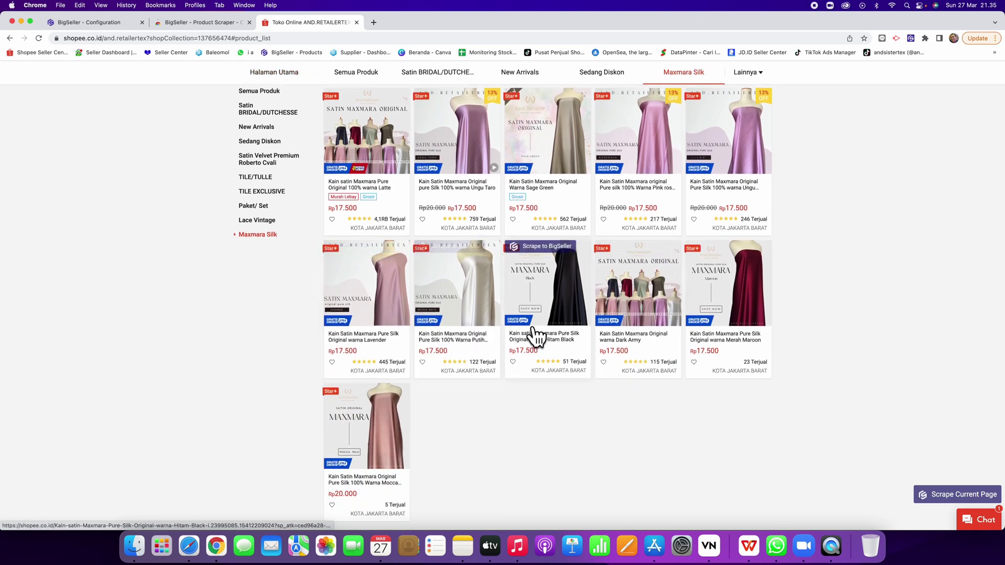
scroll(549, 293, up, 2)
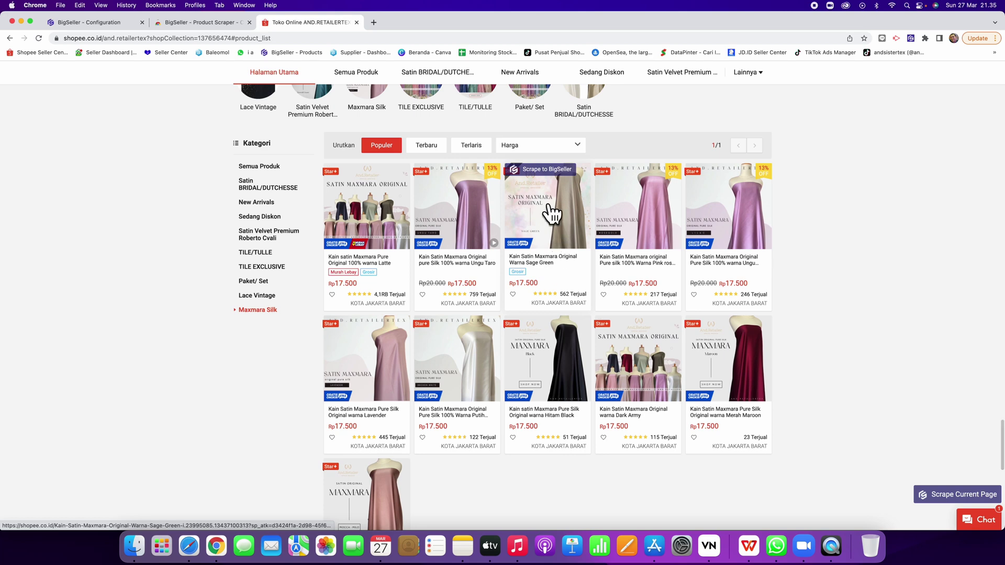
click(547, 168)
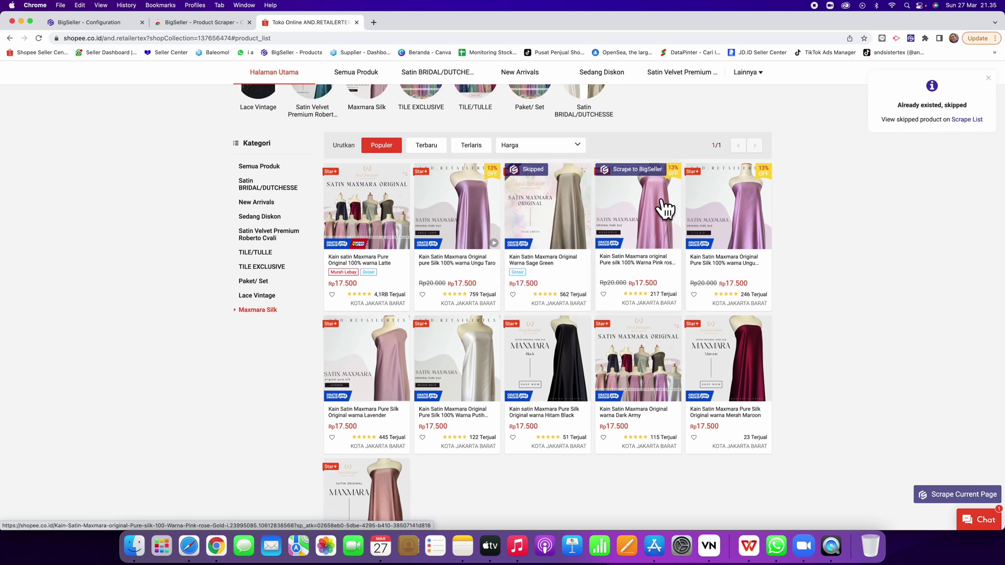
Step: Open BigSeller's scrape results list from the skipped-product notice and show all scraped products (Semua)
click(966, 120)
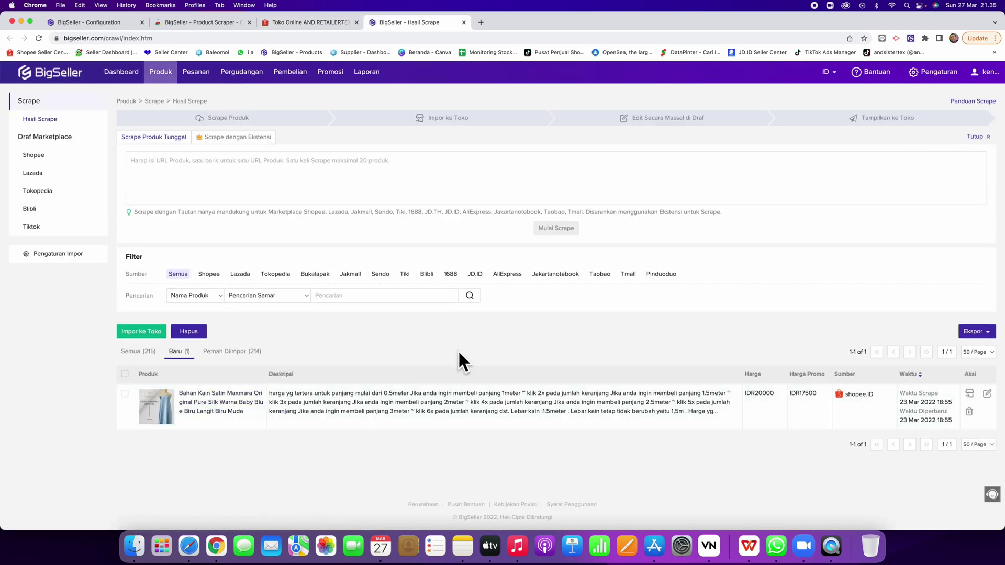
click(124, 374)
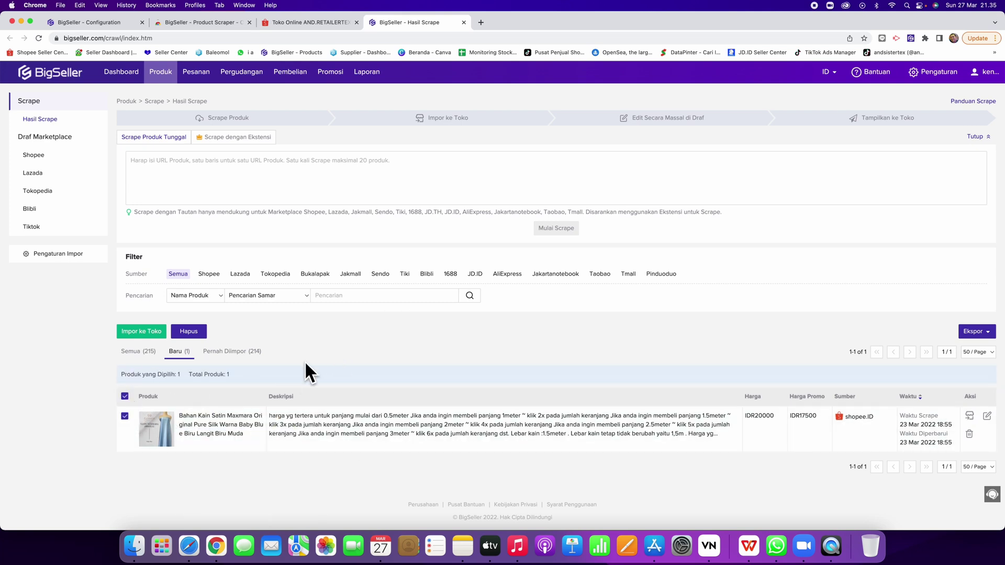
click(138, 351)
Step: Select the first two Shopee-sourced Chantily lace products, Sage Green and Hitam Black, in the scrape results
scroll(366, 373, down, 2)
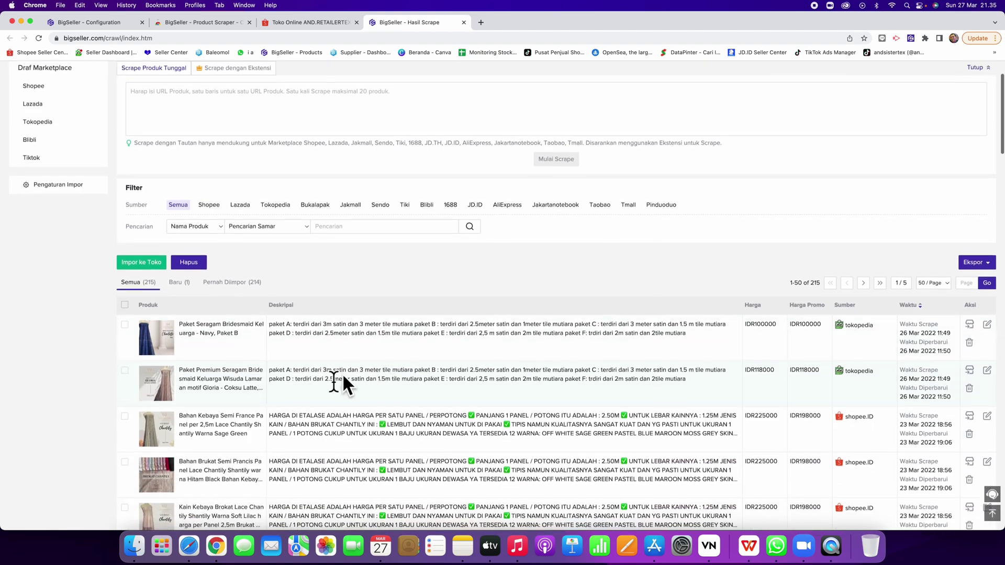
scroll(158, 323, down, 2)
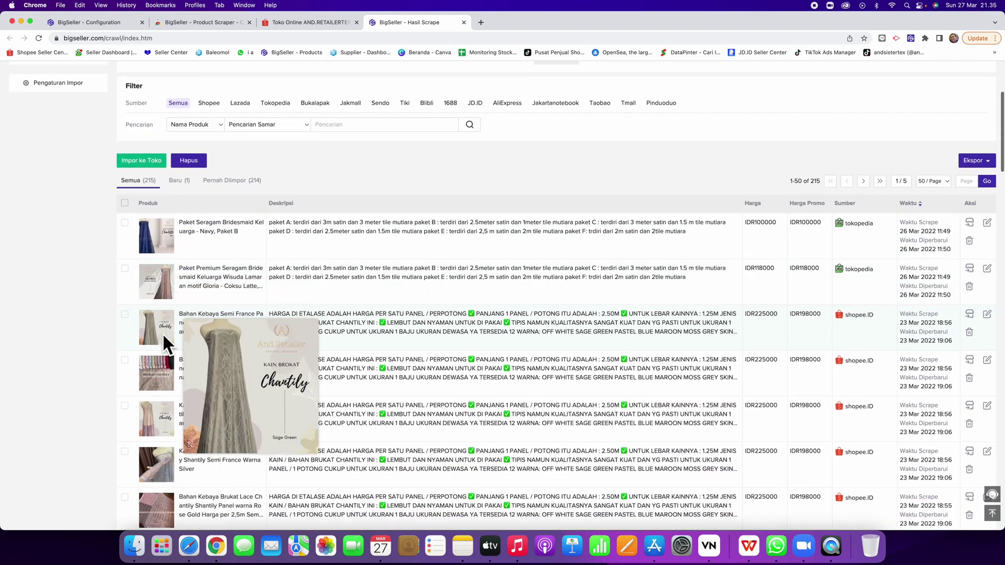
scroll(162, 332, down, 1)
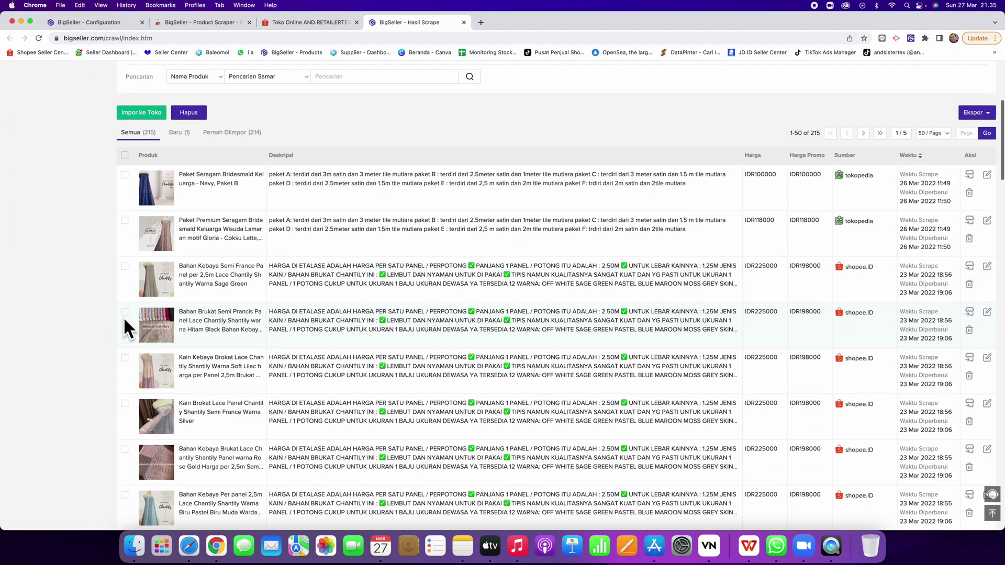
click(124, 265)
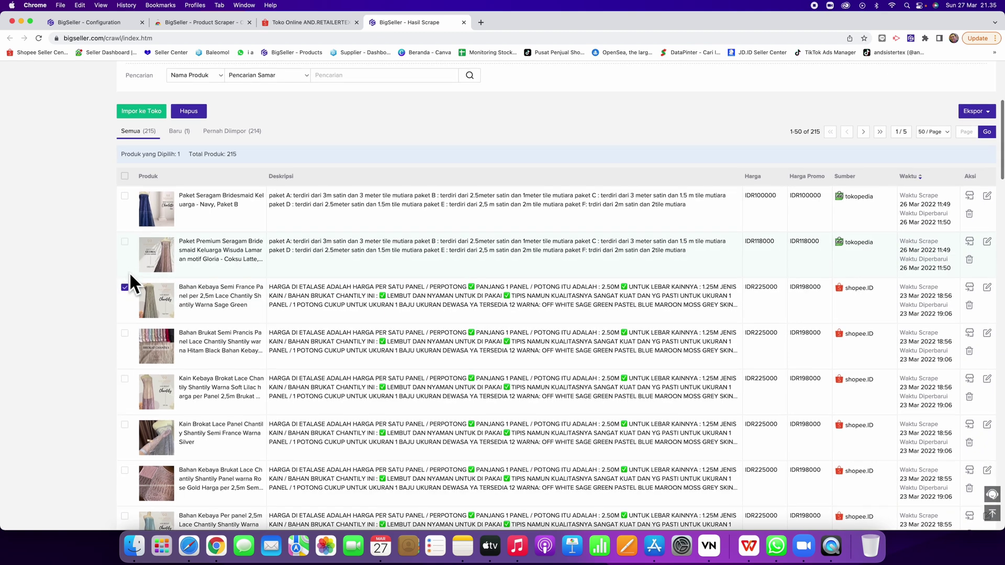
click(126, 333)
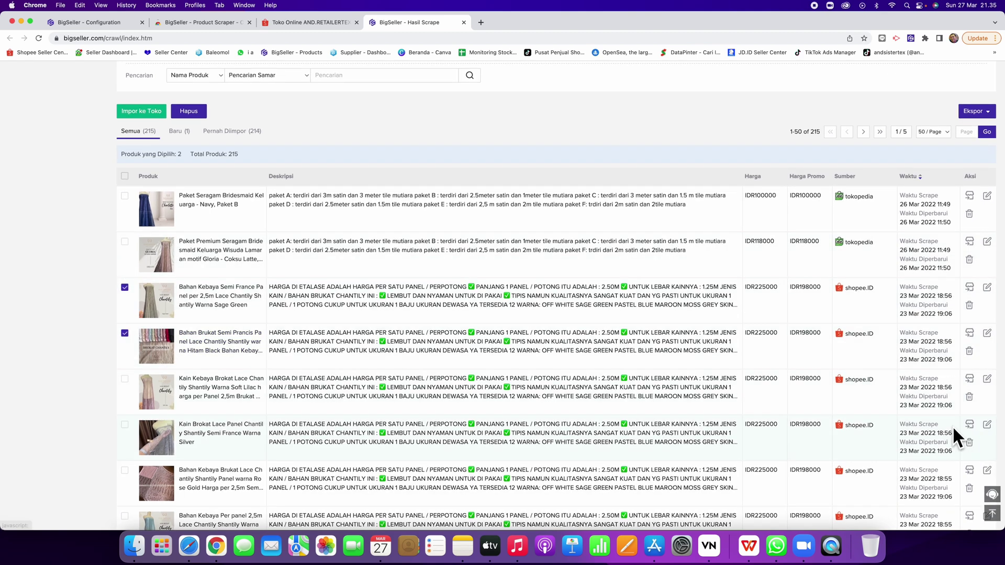
click(162, 109)
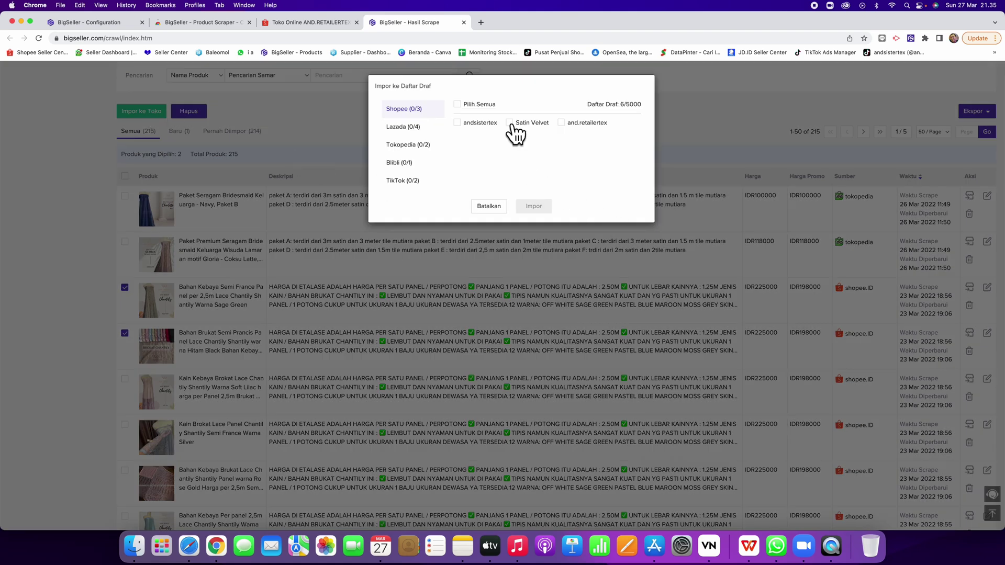
click(423, 127)
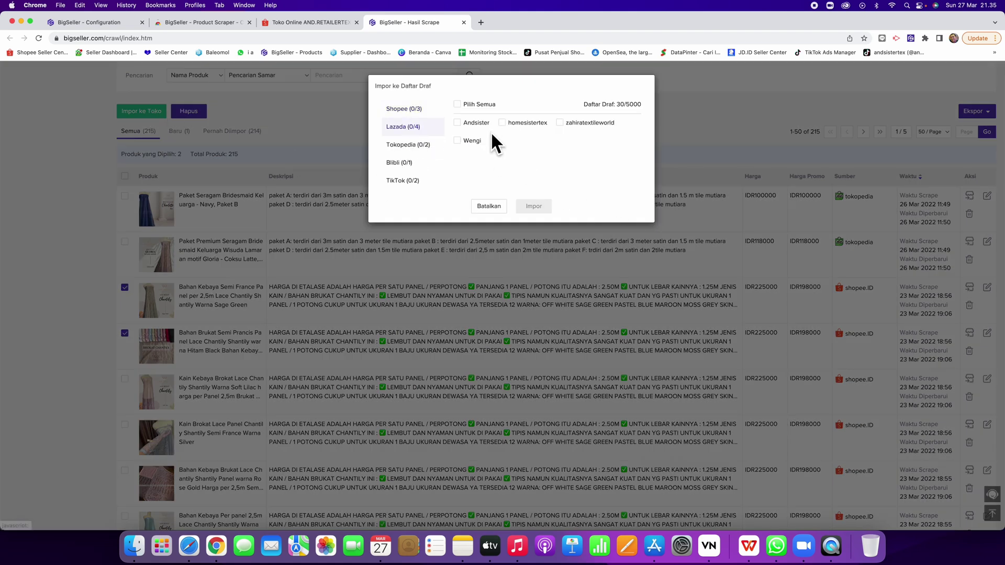
click(492, 208)
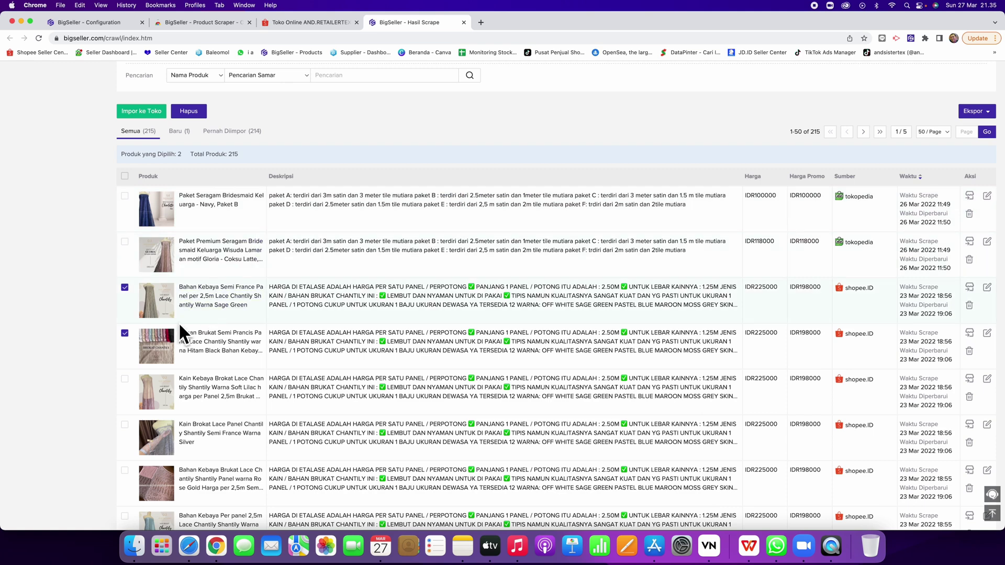
Step: Add the next four Shopee-sourced lace products, Soft Lilac, Silver, Rose Gold and Biru Pastel, to the selection
scroll(126, 383, down, 3)
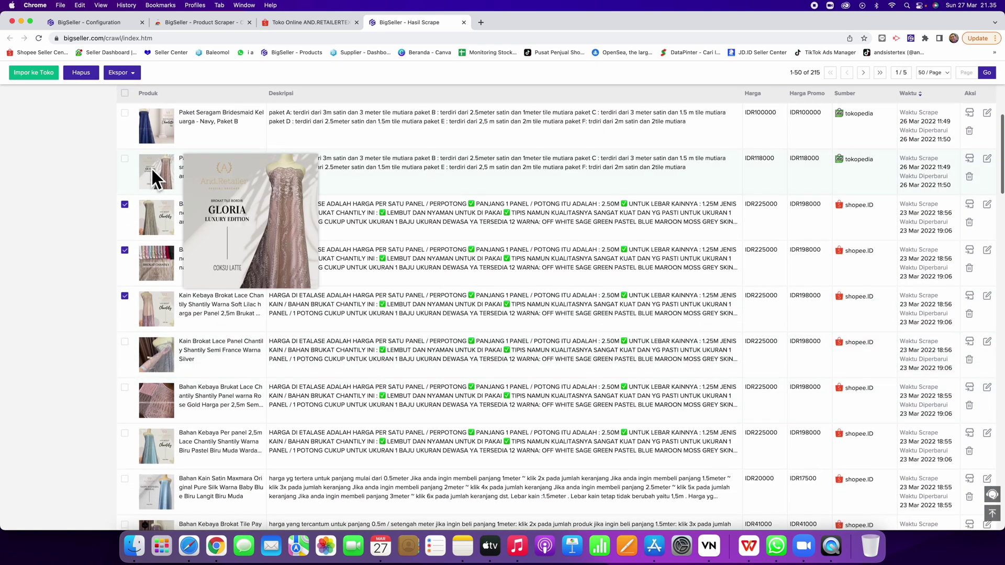
click(125, 390)
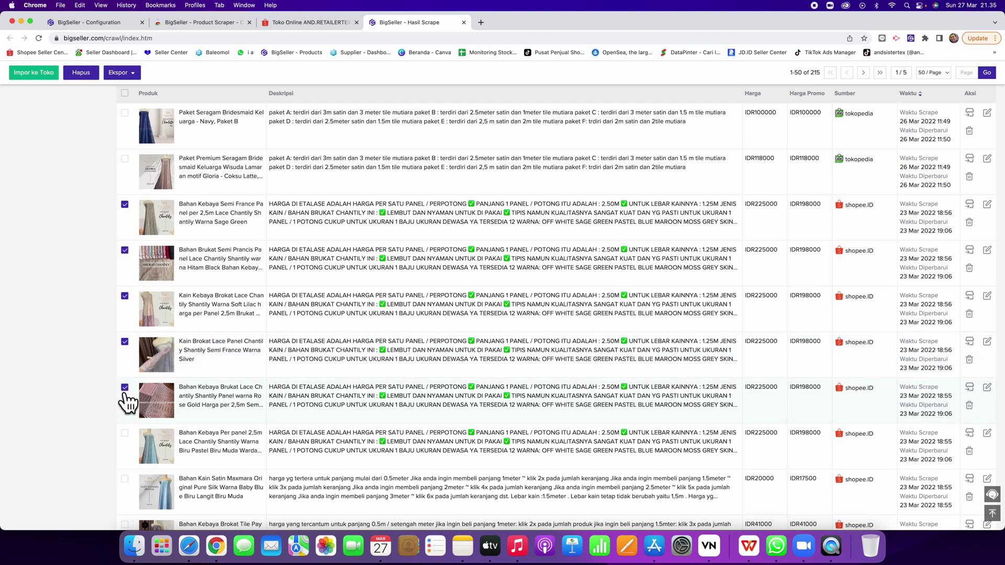
click(124, 434)
scroll(196, 357, up, 3)
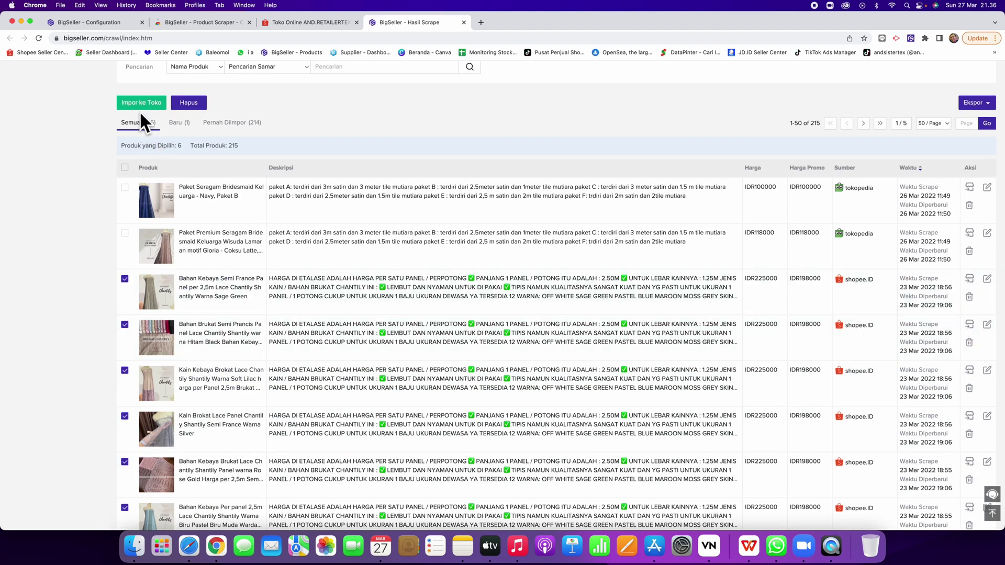
Step: Import the selected products as drafts into the Lazada stores Andsister and homesistertex
click(141, 103)
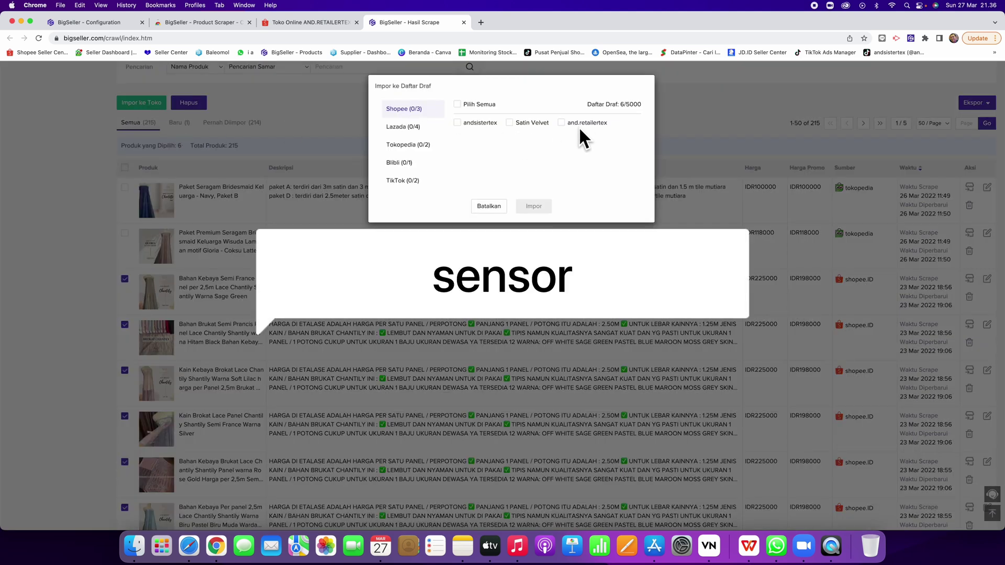
click(413, 162)
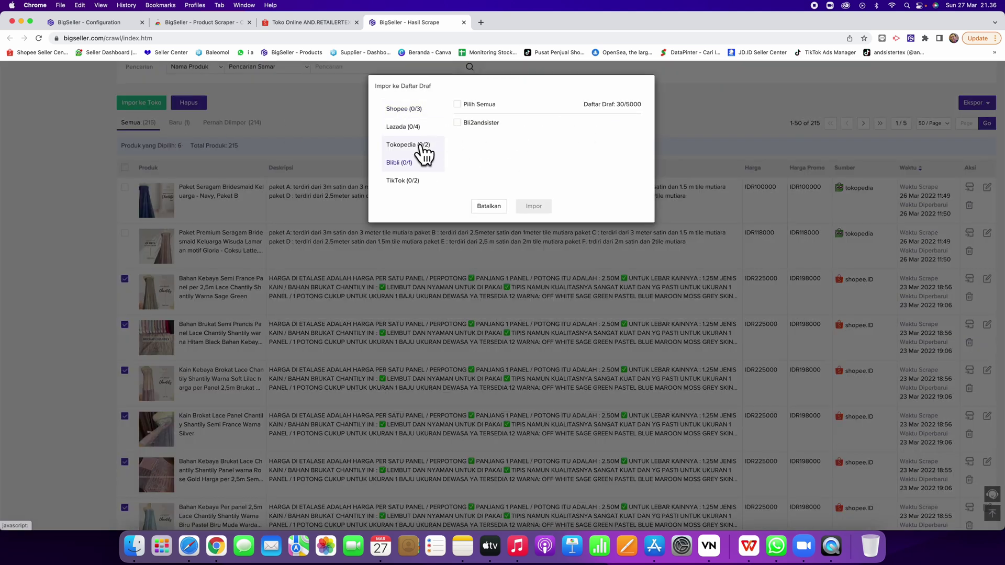
click(409, 127)
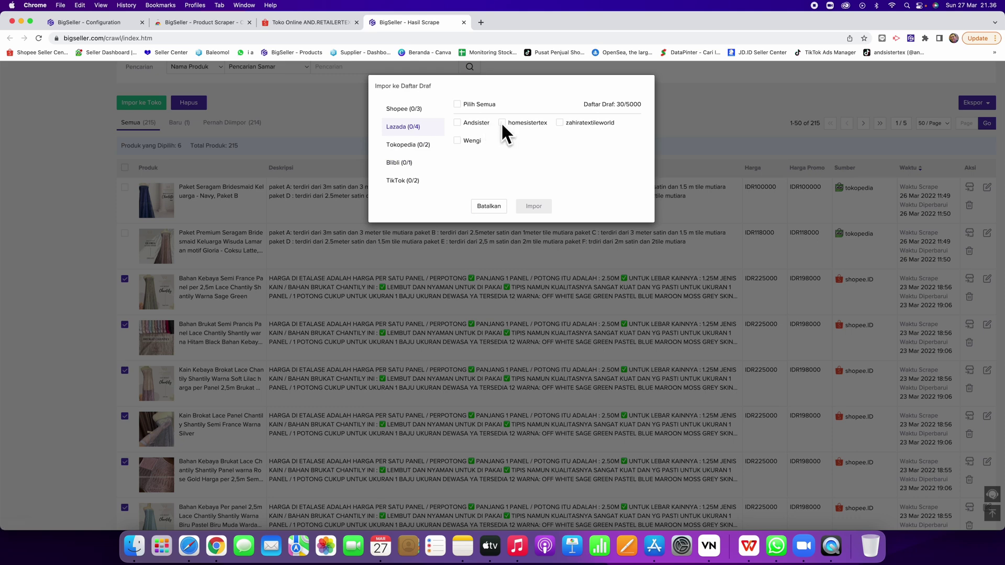
click(457, 123)
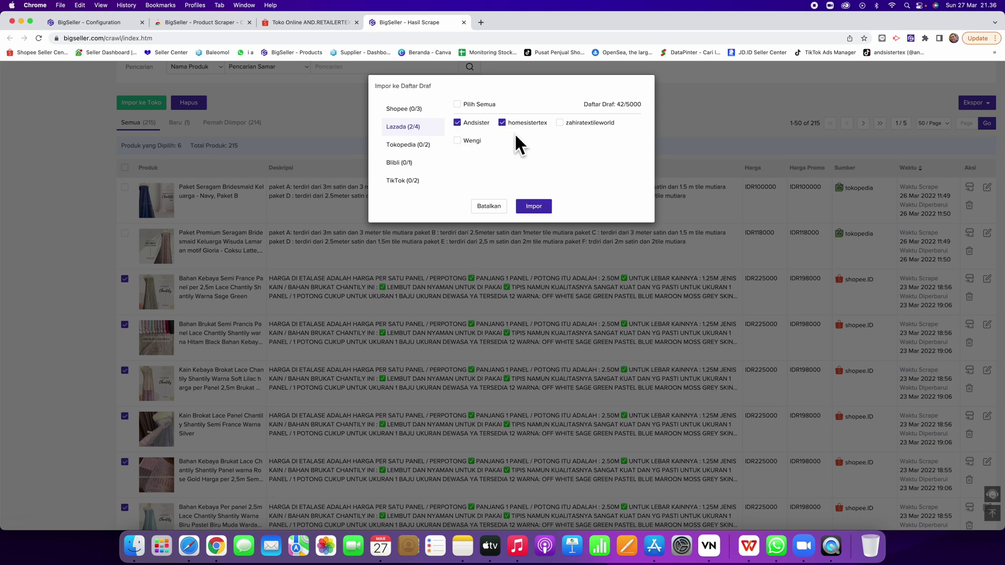
click(539, 206)
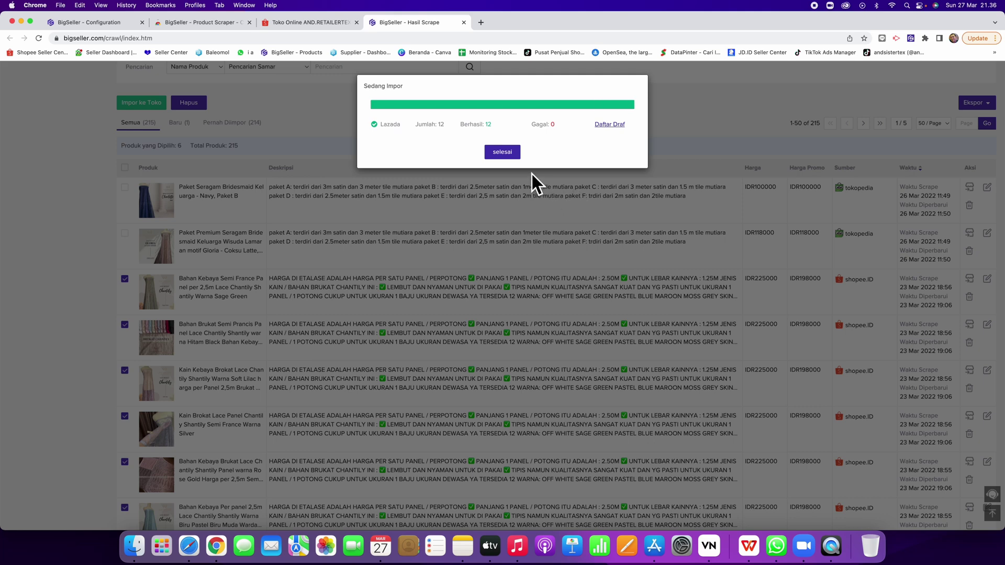
Step: Open the Lazada draft list from the import summary and look through the newly imported drafts
click(610, 126)
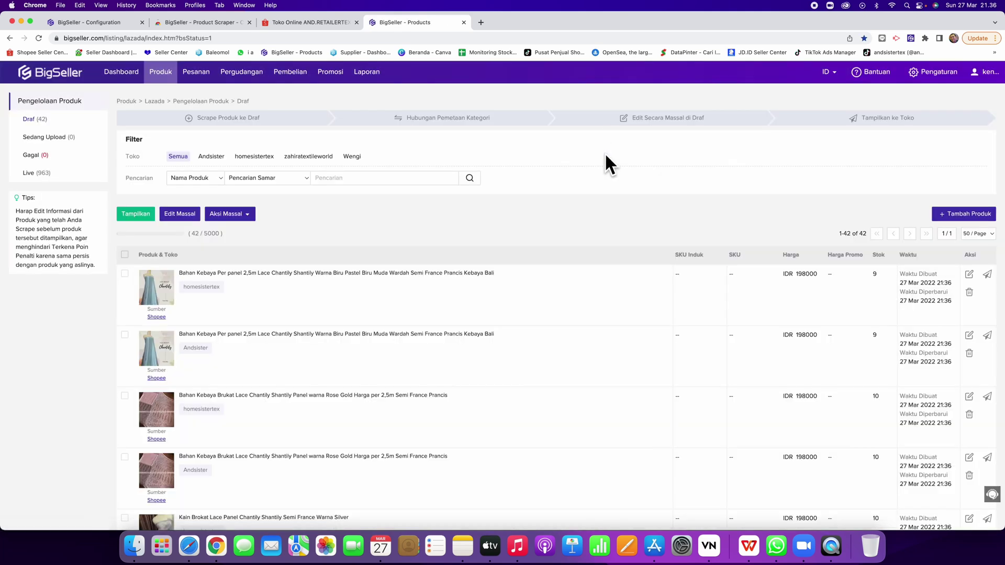
scroll(605, 152, down, 5)
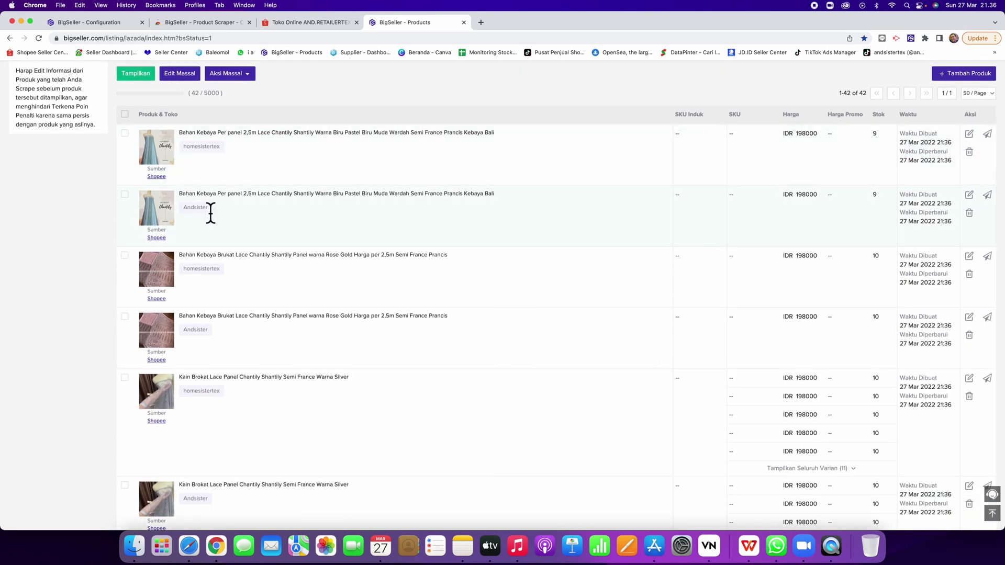
scroll(443, 203, up, 5)
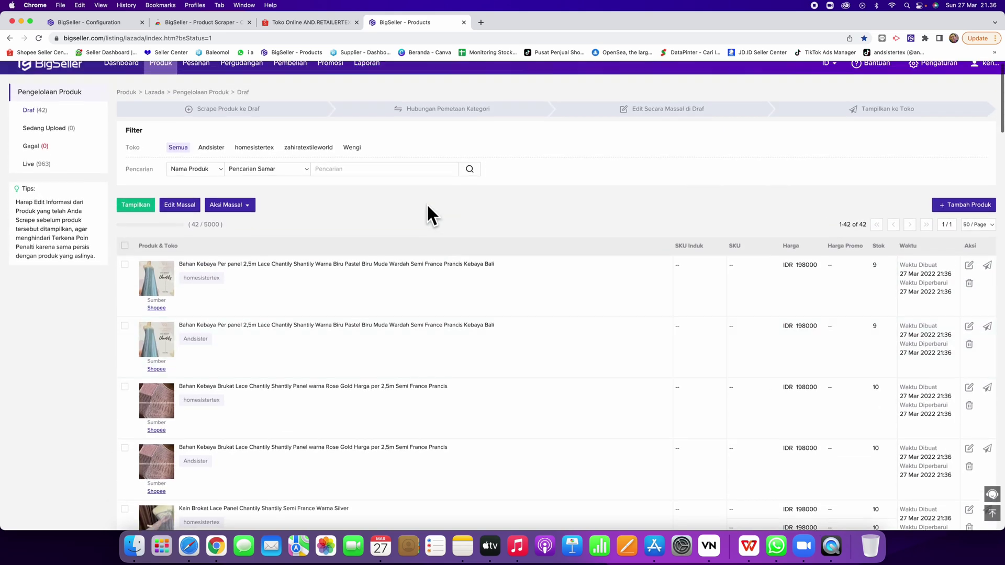
Step: Start a bulk edit of all Lazada drafts and save their category mapping to continue to the category attributes
click(124, 249)
click(168, 210)
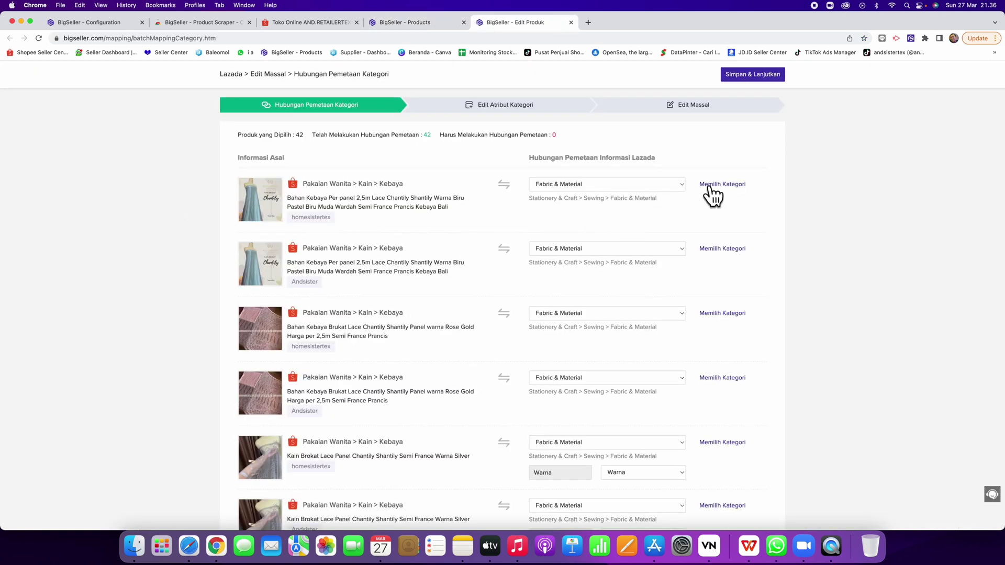
scroll(674, 207, down, 15)
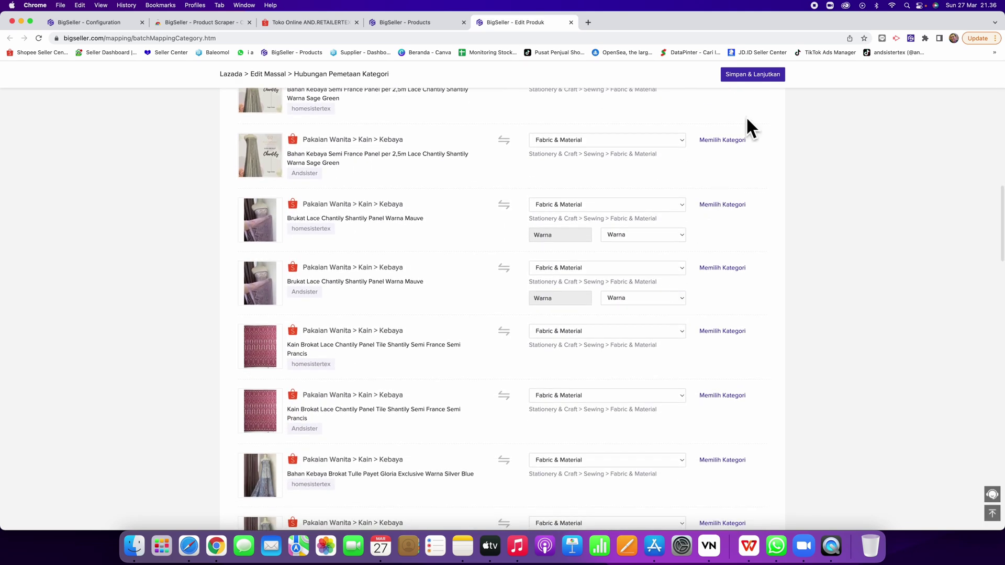
click(750, 75)
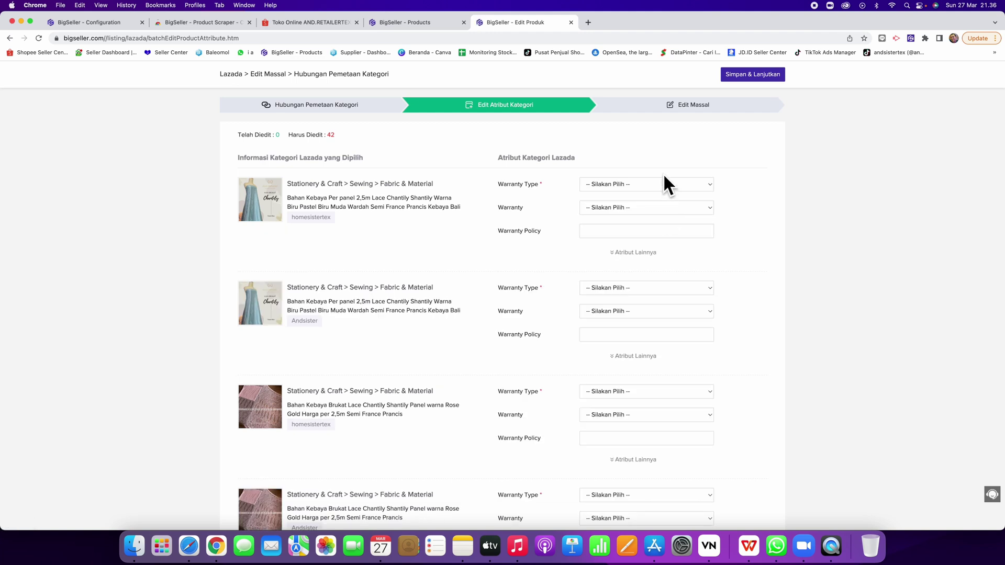
Step: Set the first product's warranty type to No Warranty and policy to "Harap Video Ketika Unboxing", applied to every product in the category
click(663, 183)
click(627, 224)
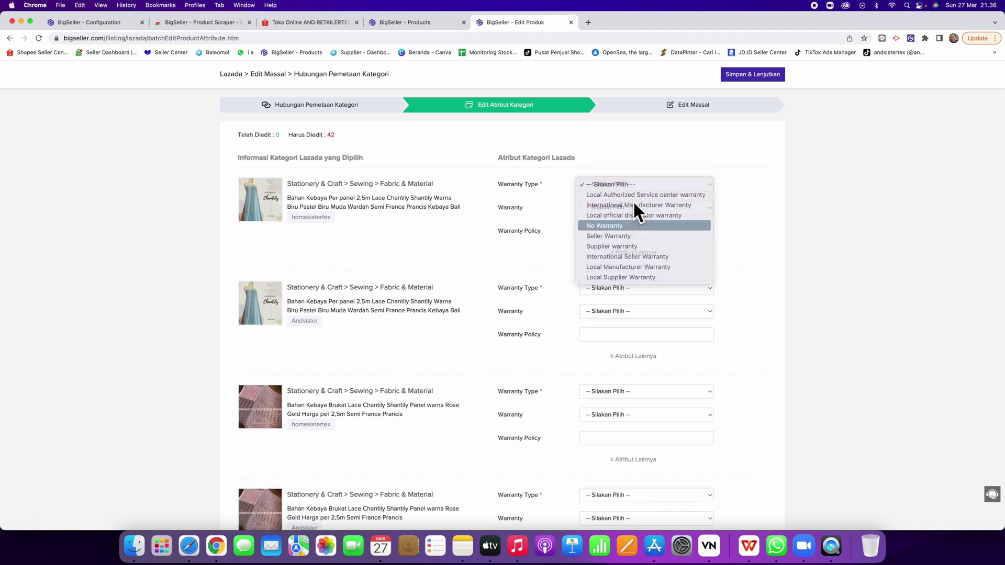
click(636, 209)
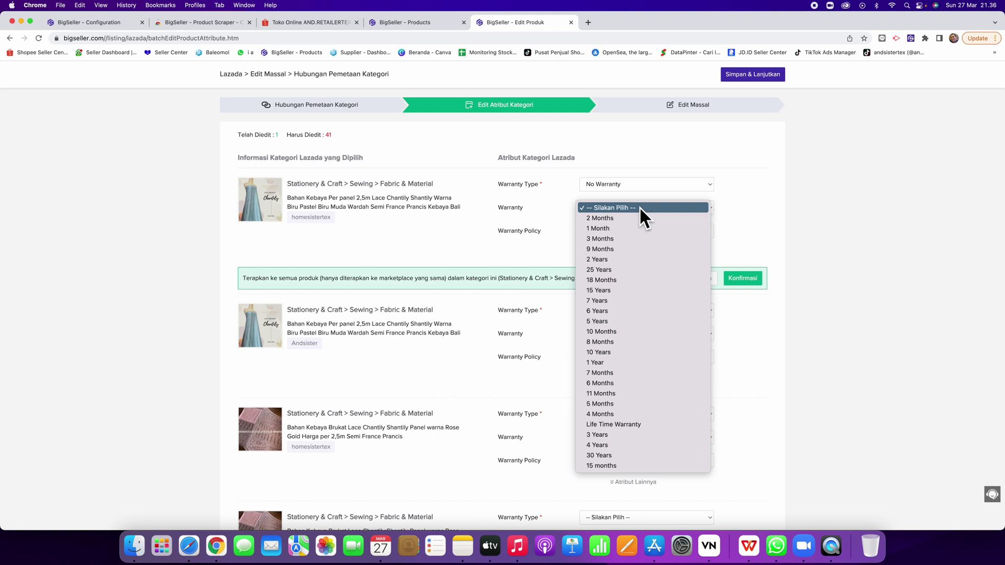
click(639, 233)
click(640, 235)
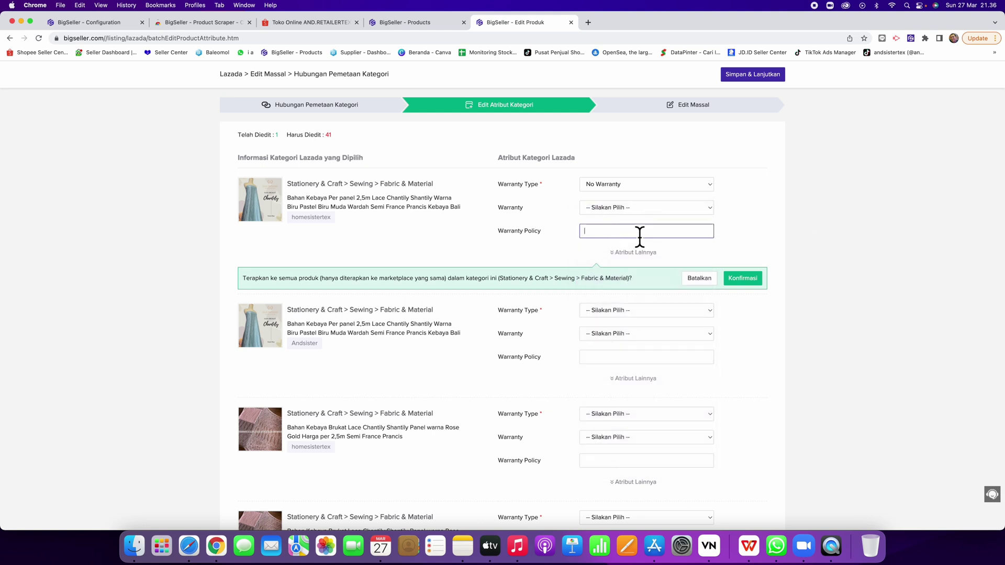
text(Harap Video Ketika Unboxing)
click(743, 278)
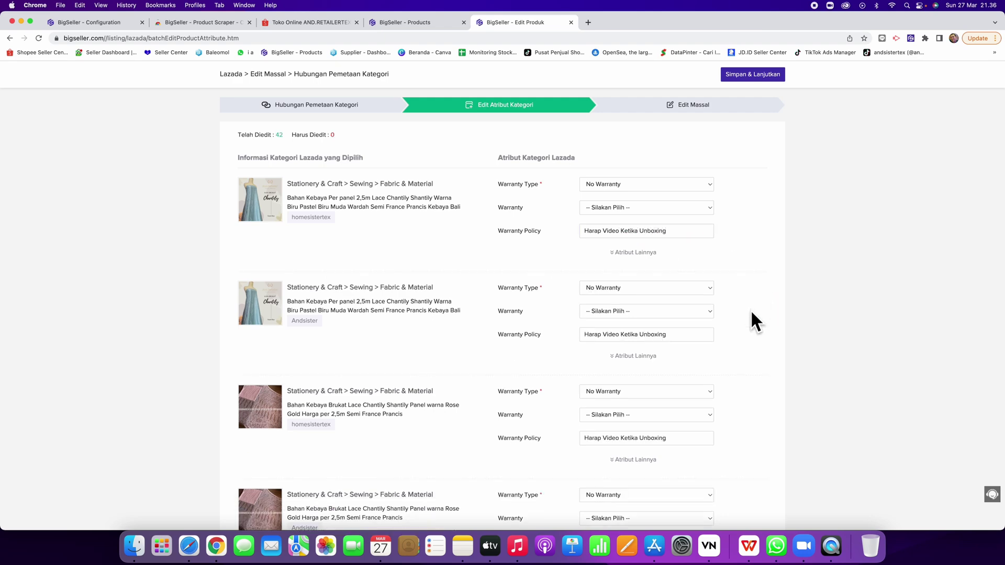
scroll(750, 310, down, 10)
scroll(750, 309, down, 10)
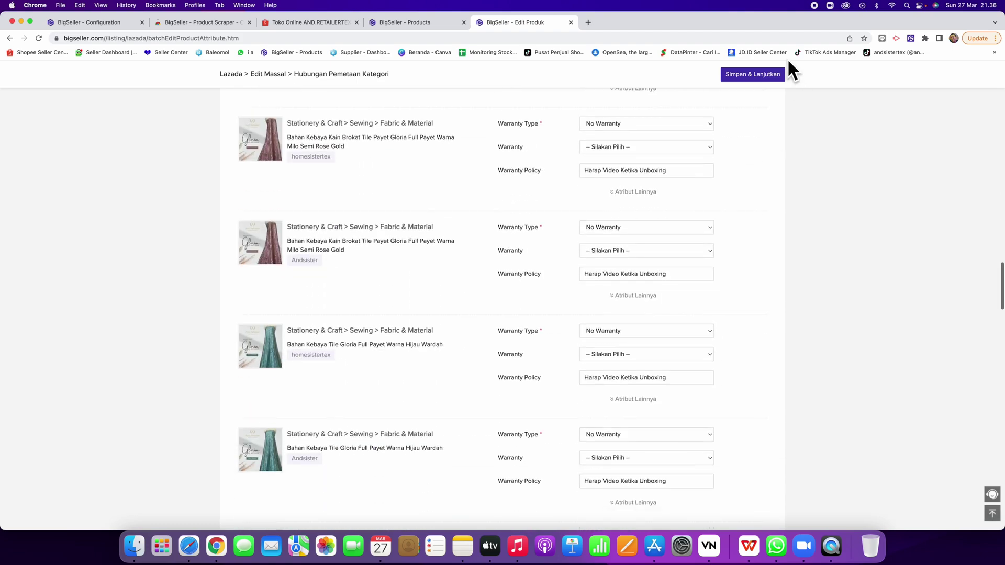
Step: Save the category attributes, continue to the bulk product editing table and look over the listed drafts
click(765, 74)
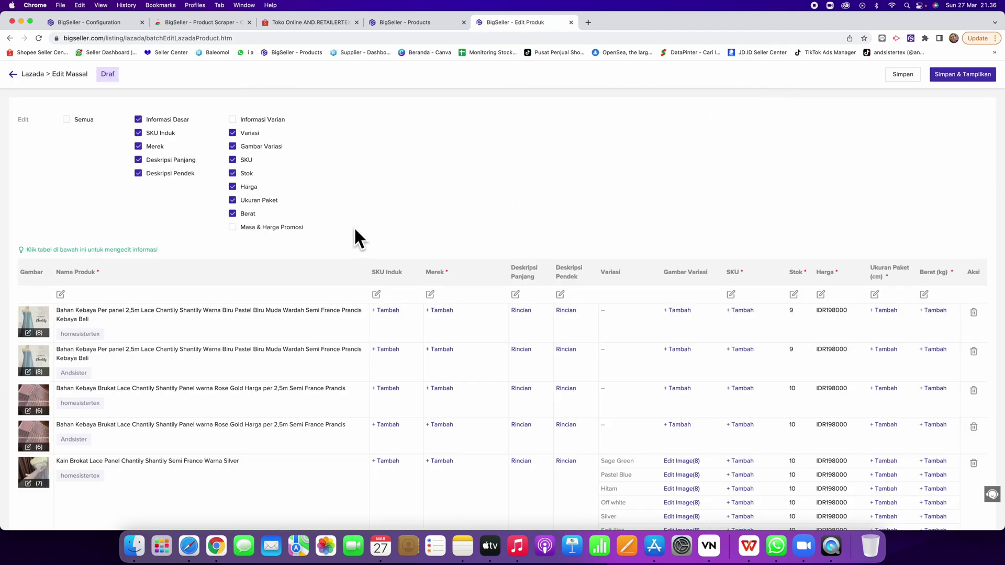
scroll(235, 270, down, 8)
scroll(238, 276, up, 10)
scroll(79, 355, down, 2)
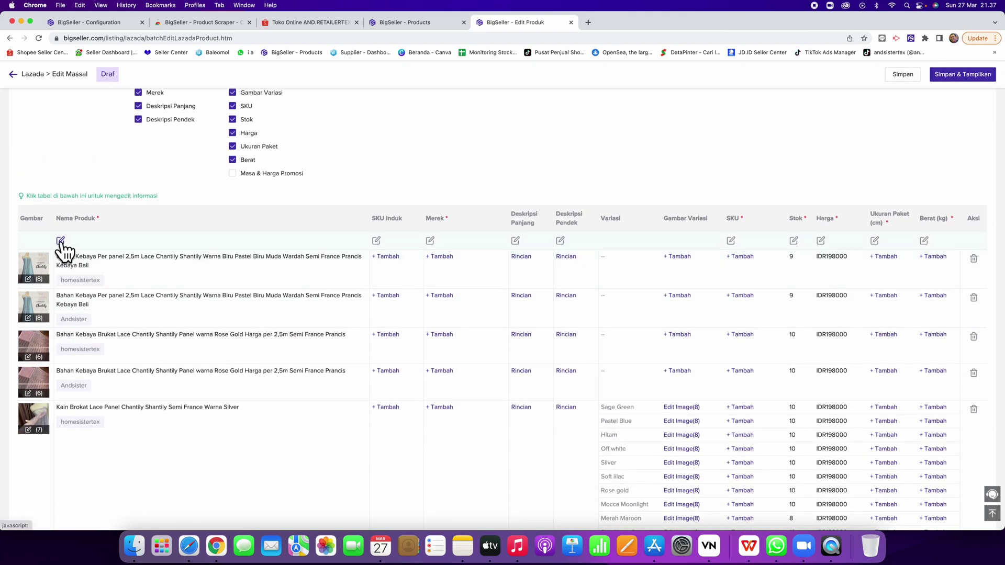
Step: Replace the word "Bahan" with "Dasar" in all product names
click(61, 240)
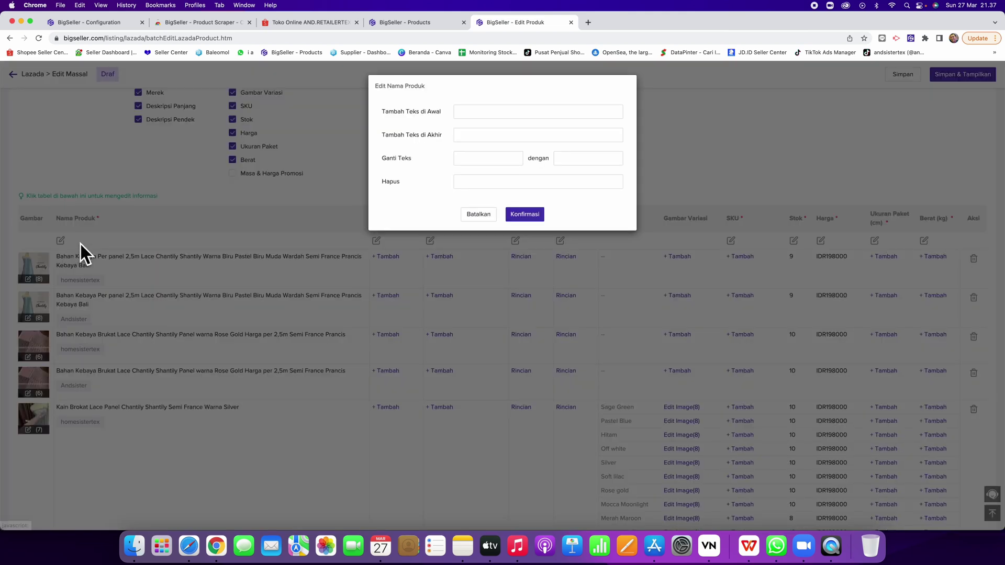
click(490, 114)
click(491, 162)
text(Bahan)
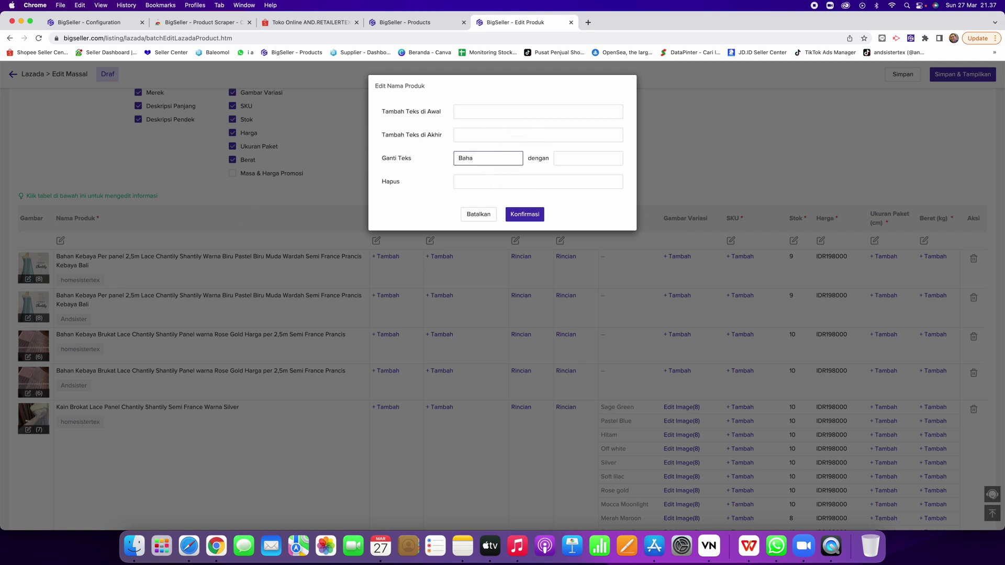
click(587, 162)
text(Dasaer)
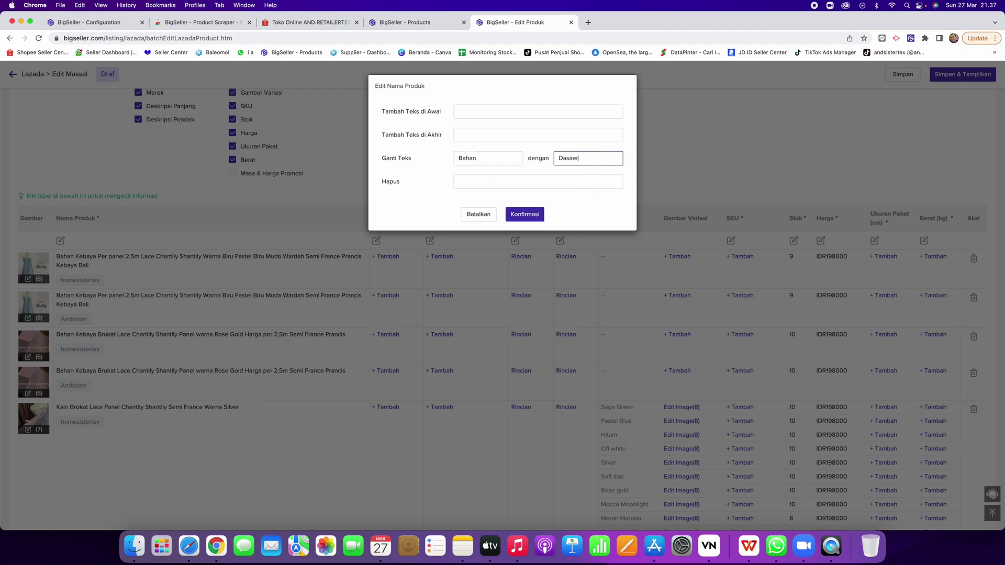
click(541, 214)
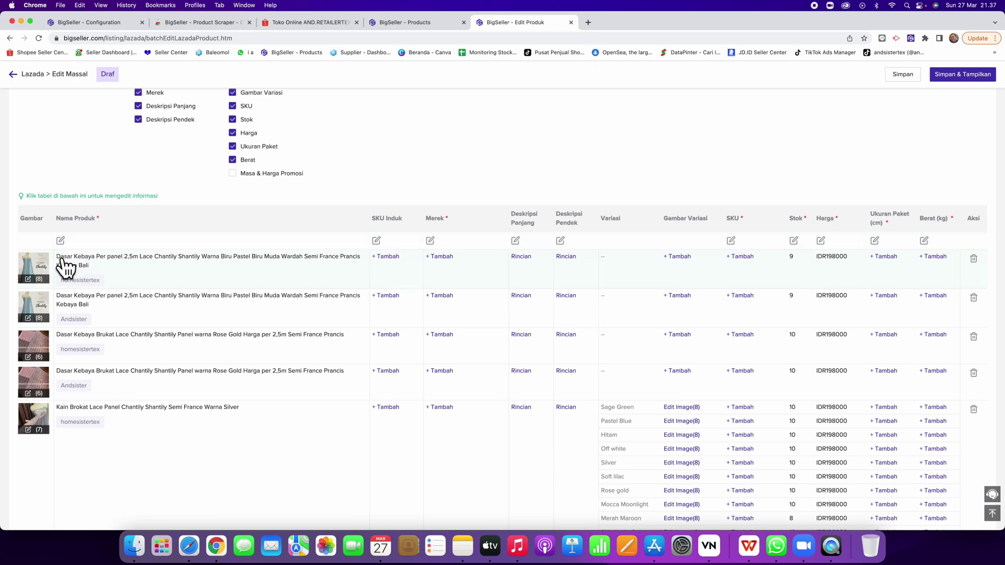
Step: Generate parent SKUs for all products with prefix "chantili", starting value 01 and suffix "ok"
click(377, 241)
click(491, 113)
text(ch)
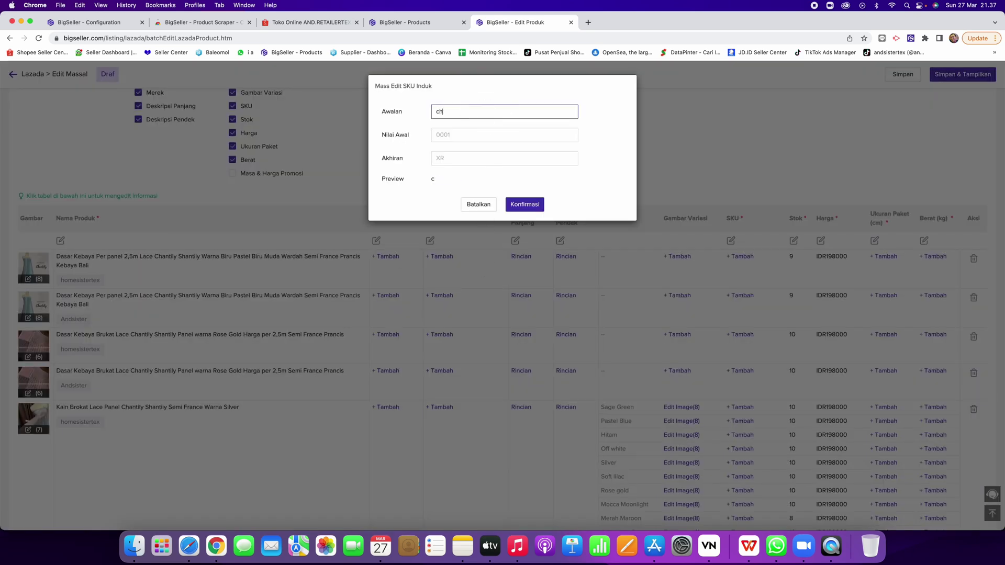
text(antl)
text(li)
click(492, 138)
text(01)
click(492, 157)
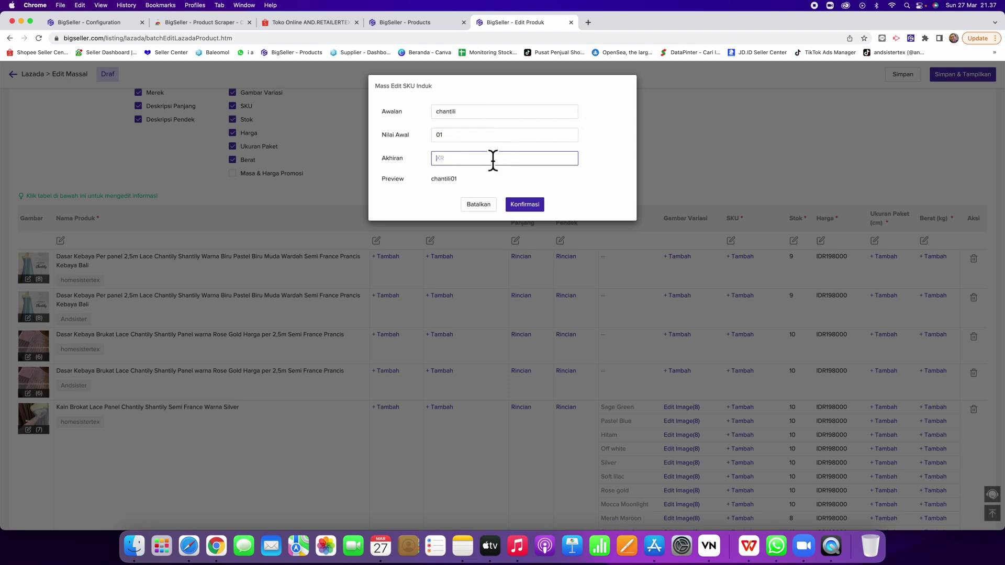
text(ok)
click(529, 205)
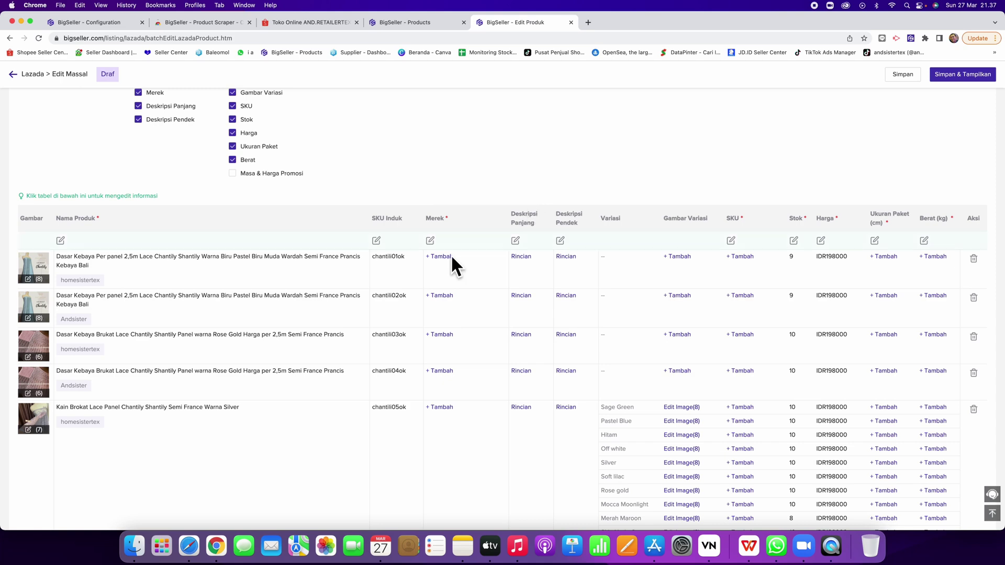
Step: Set the brand of all products to No Brand
scroll(430, 267, down, 1)
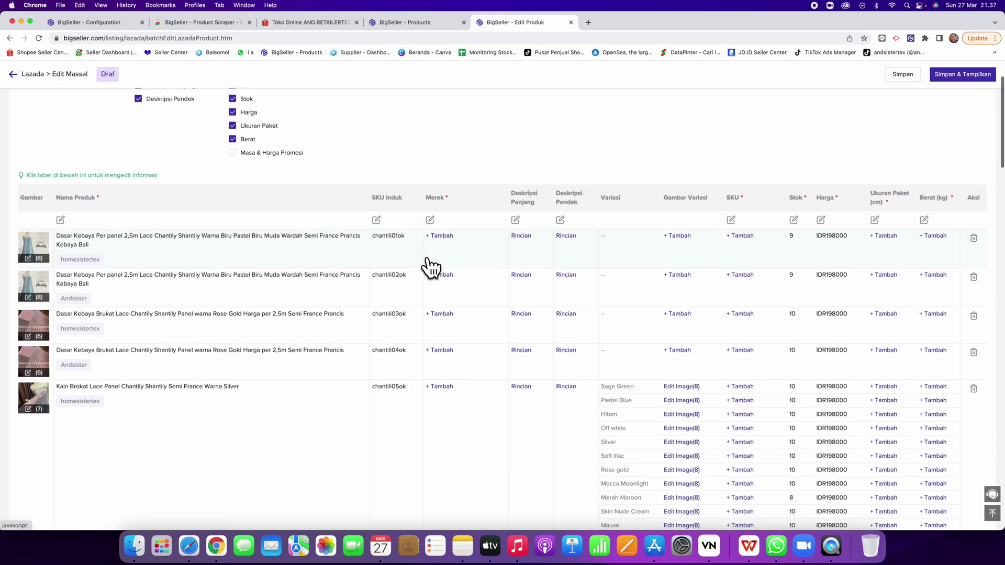
scroll(429, 264, up, 2)
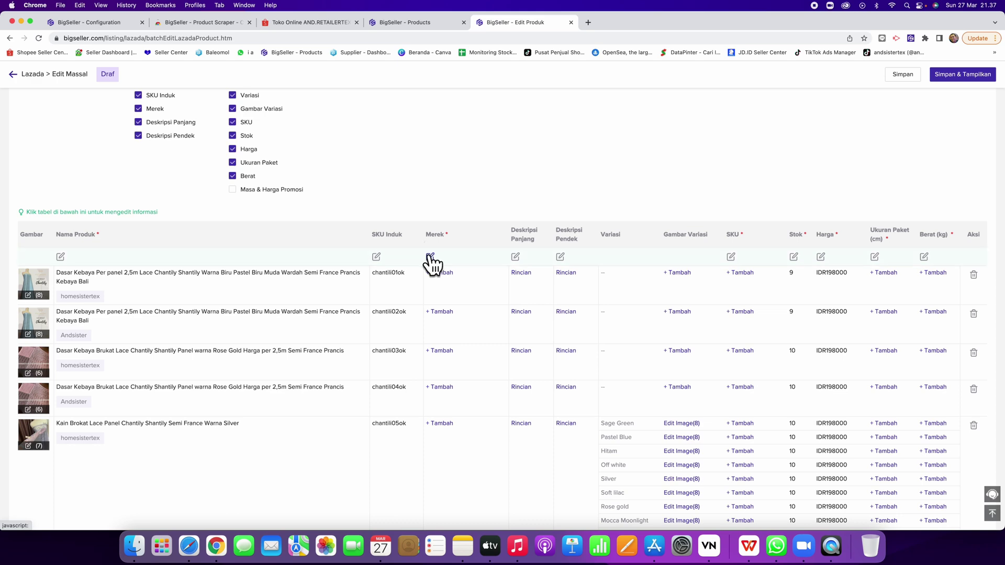
click(430, 257)
mouse_move(566, 116)
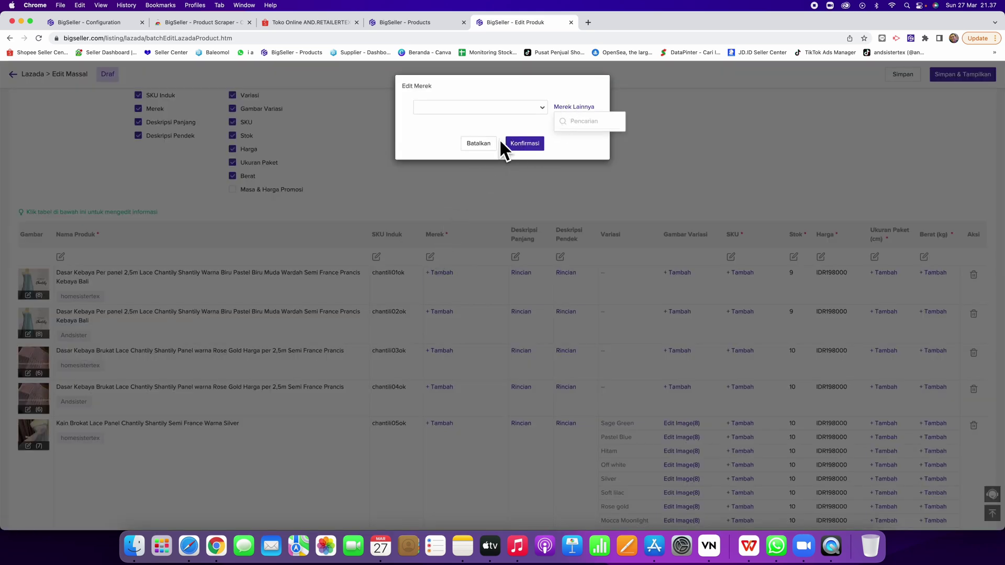
click(528, 108)
click(533, 121)
click(510, 144)
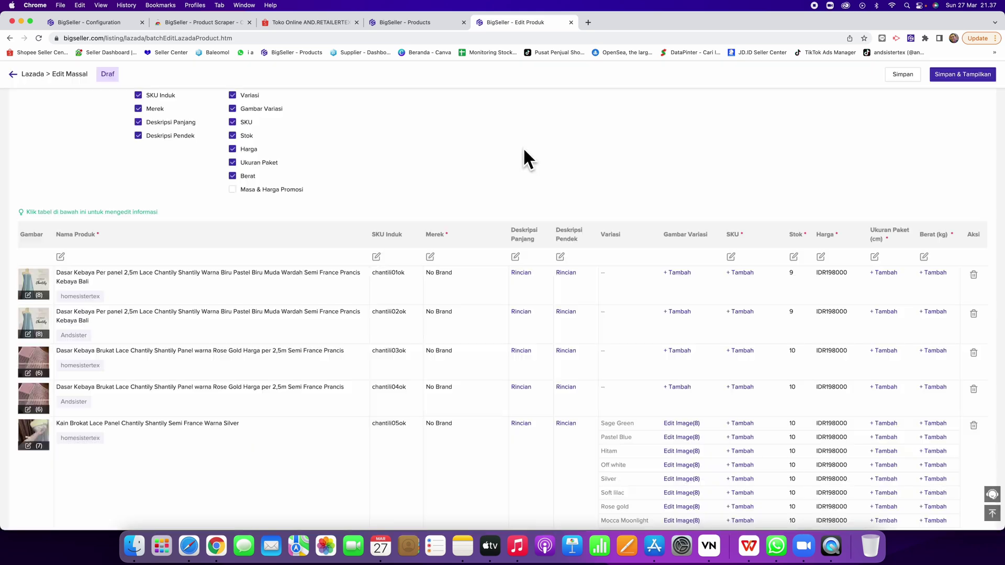
click(516, 257)
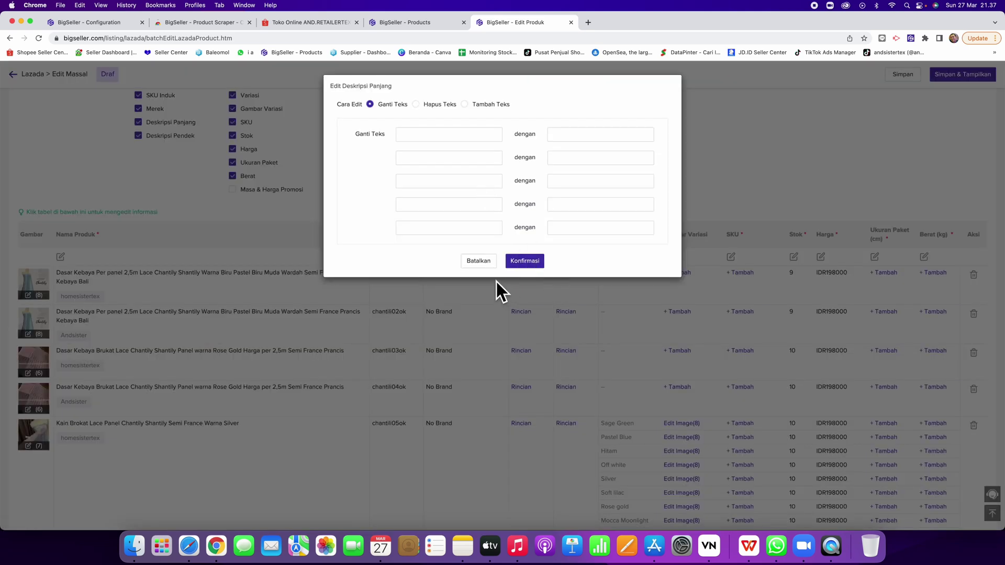
click(479, 262)
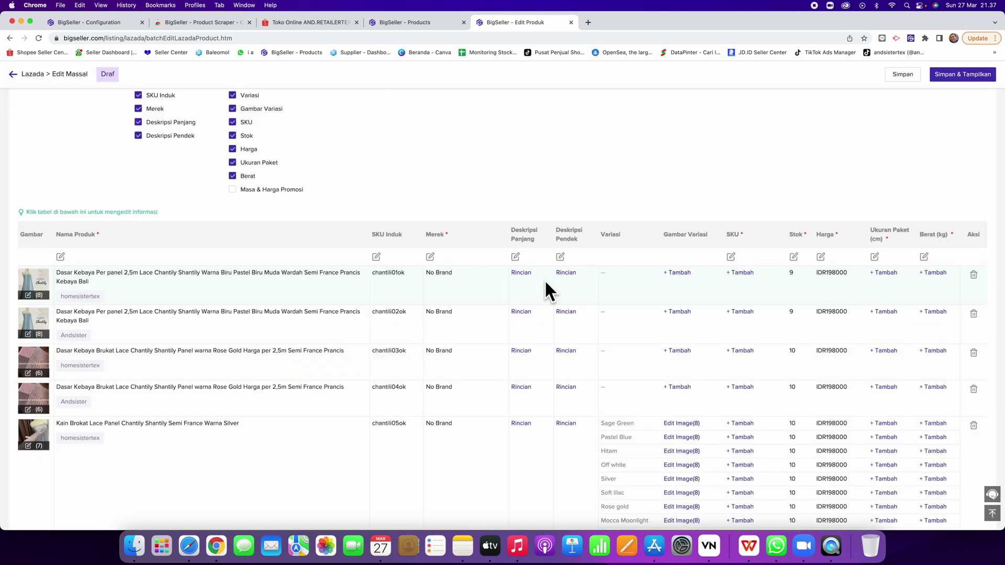
click(560, 256)
click(478, 261)
scroll(641, 291, down, 1)
scroll(641, 291, up, 1)
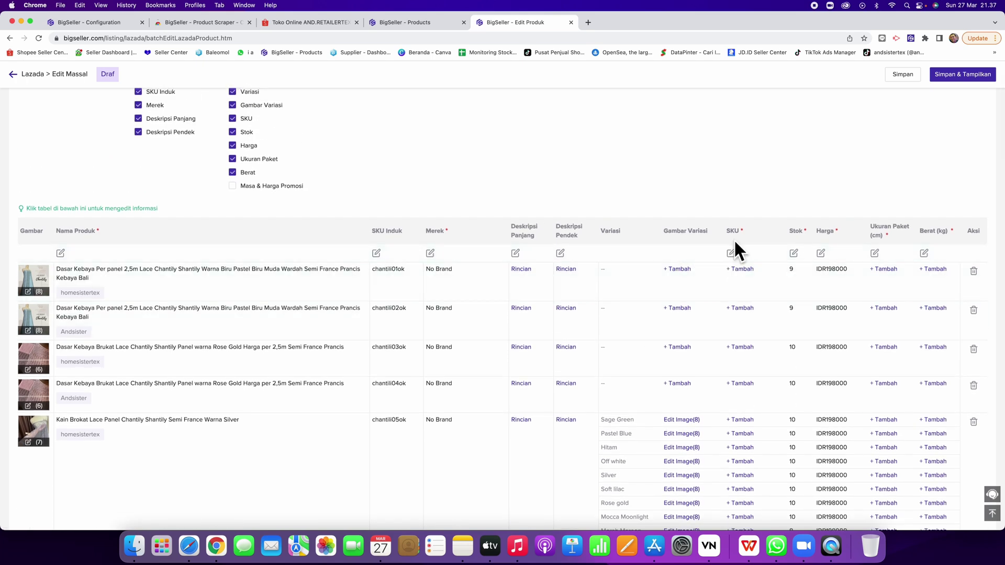
Step: Generate the SKUs of all variants in the simple format SKU Induk - Variasi 1 - Variasi 2 and look through them
click(730, 254)
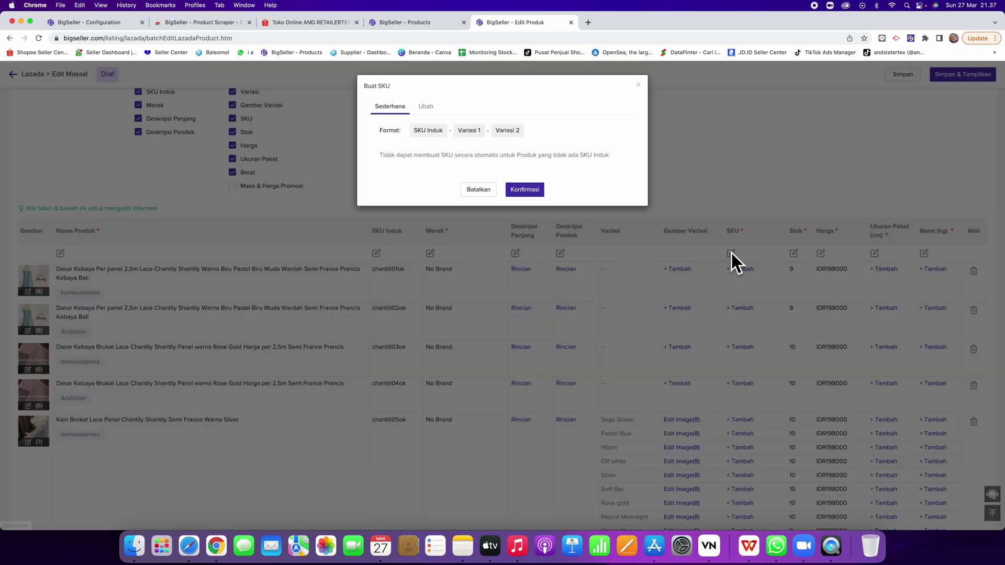
click(525, 190)
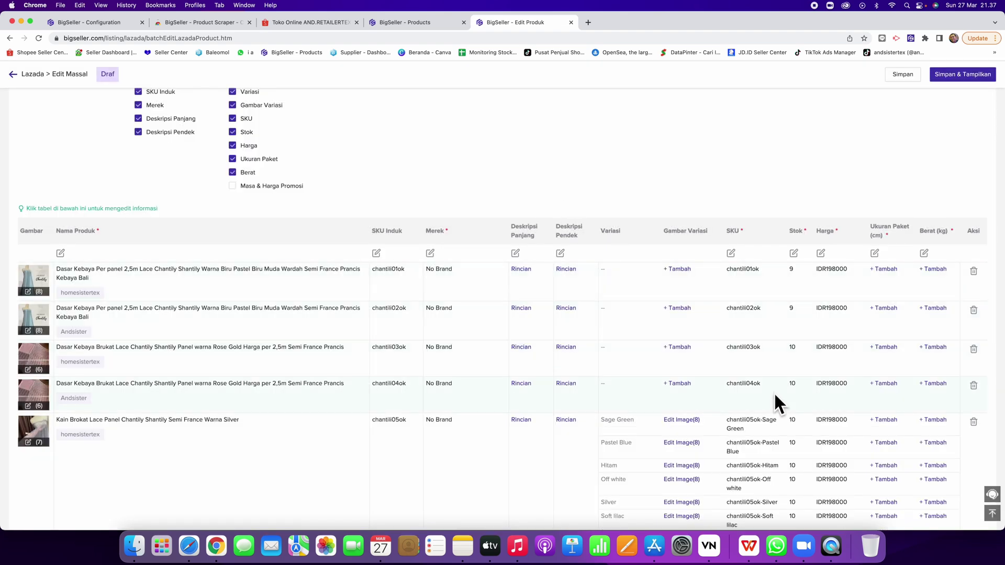
scroll(774, 393, down, 5)
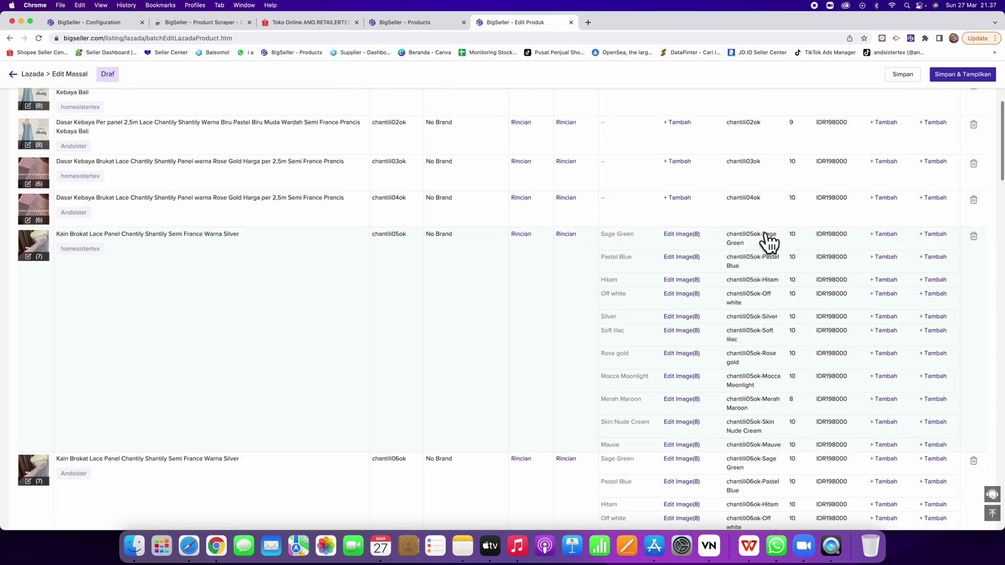
scroll(775, 291, up, 5)
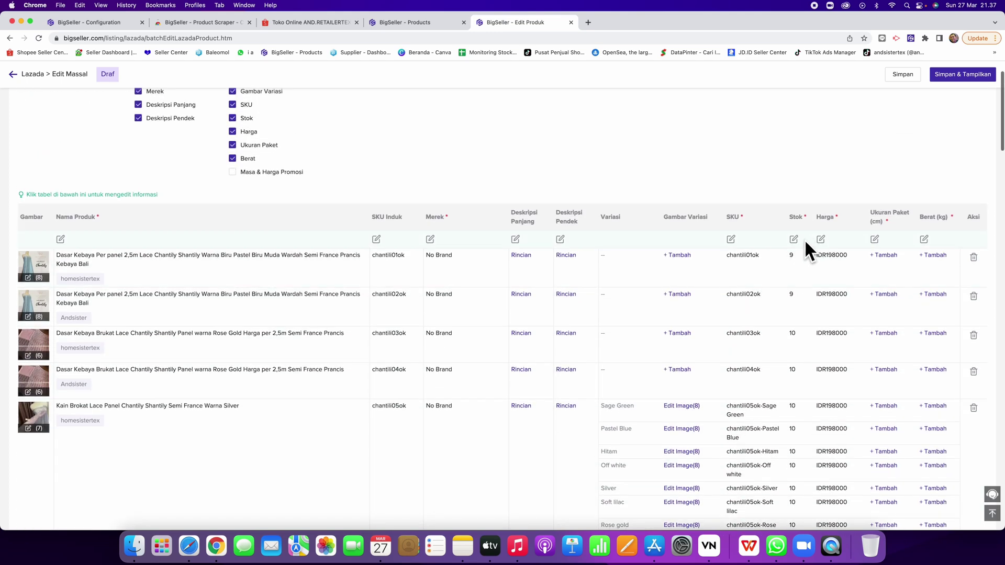
Step: Reduce the price of all products by a nominal value of 1000
click(820, 242)
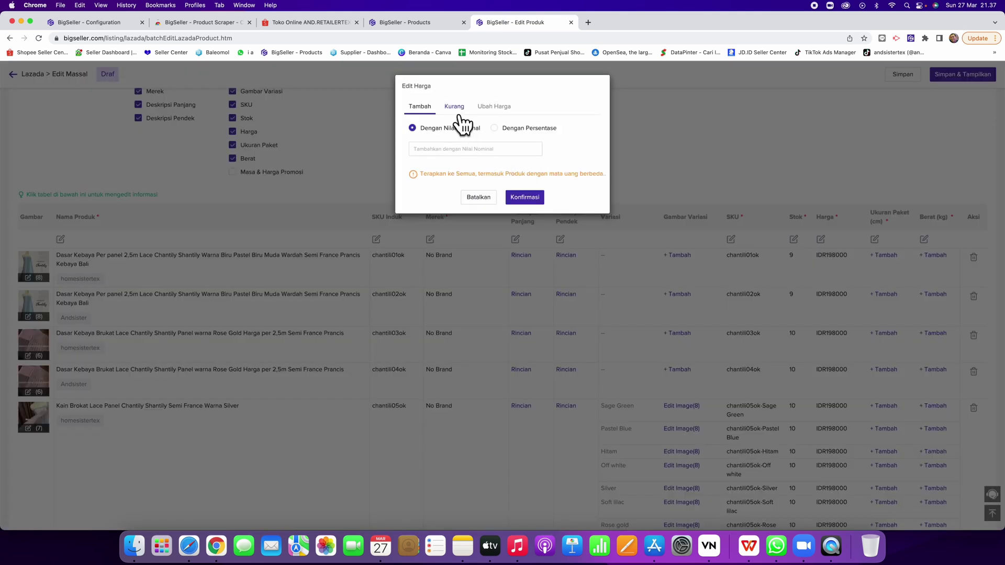
click(479, 111)
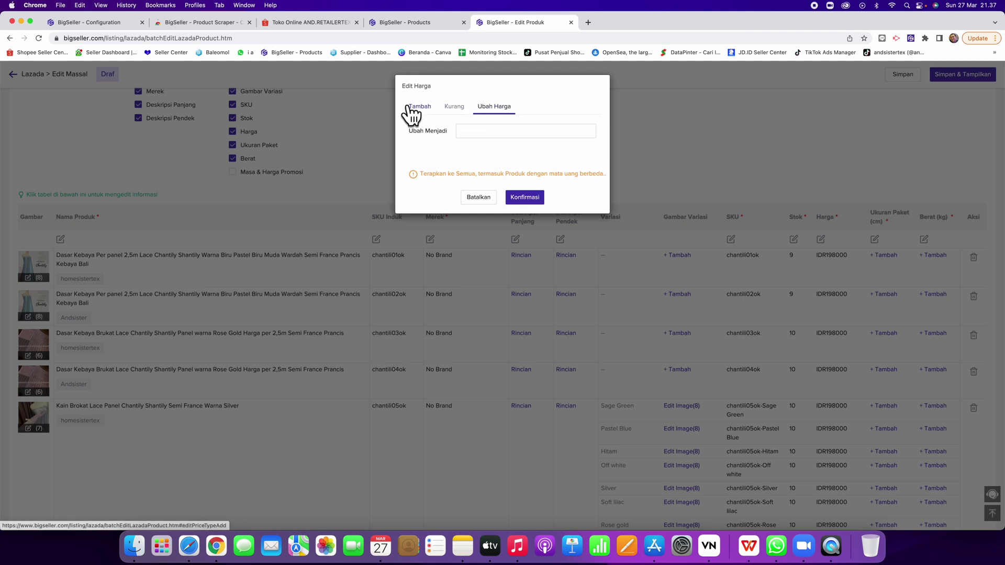
click(451, 110)
click(479, 151)
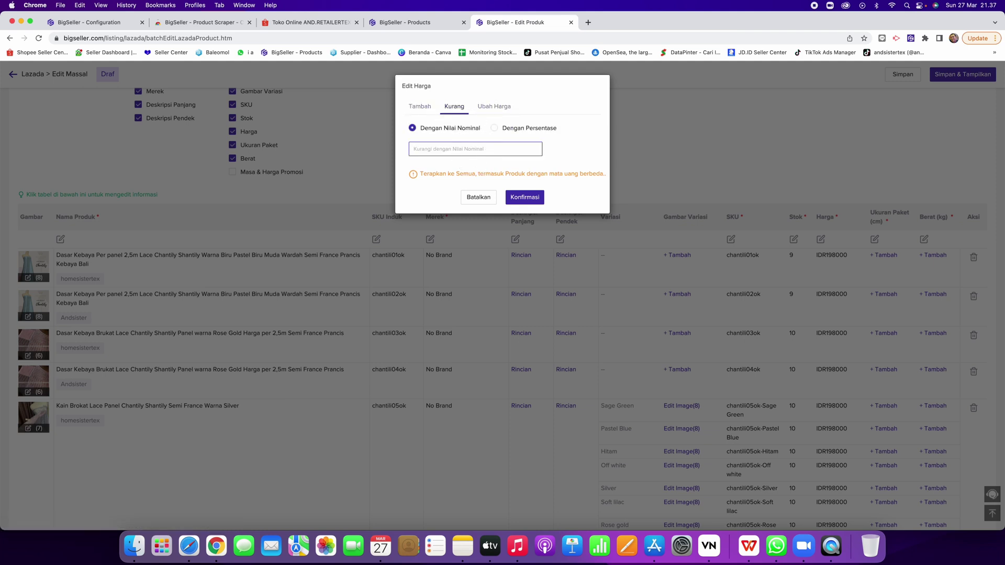
text(1000)
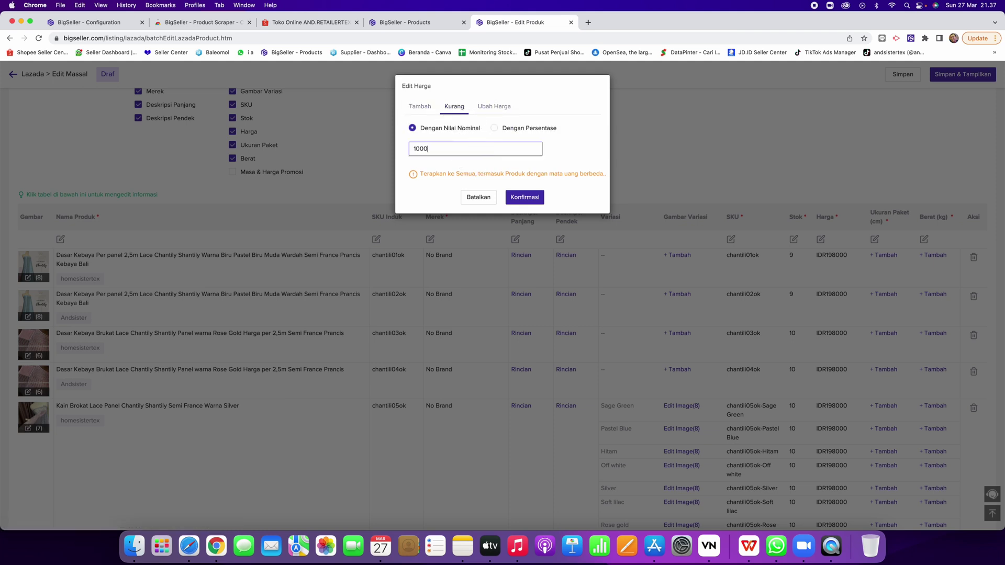
click(521, 201)
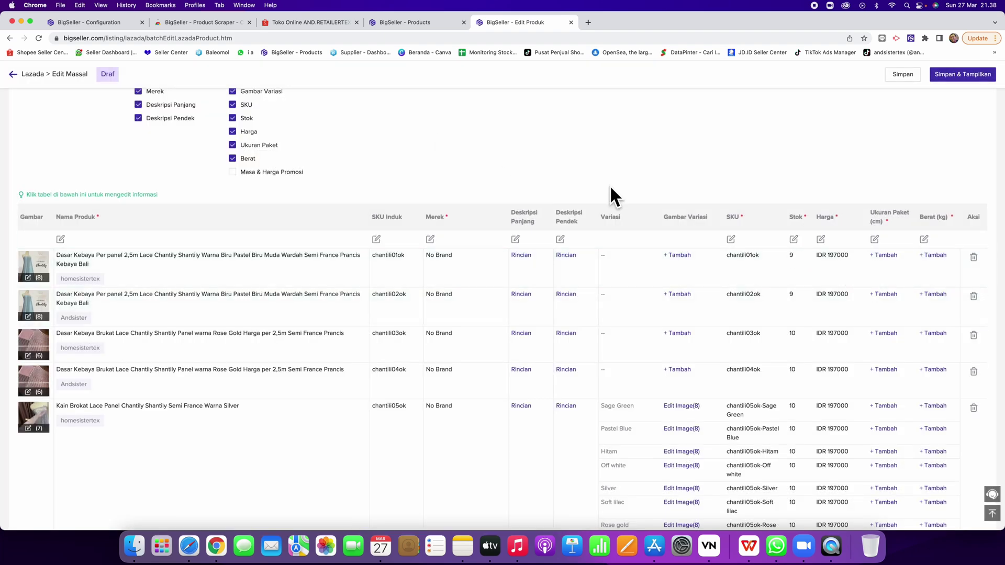
Step: Increase the price of all products by a nominal value of 10000, twice in a row
click(821, 238)
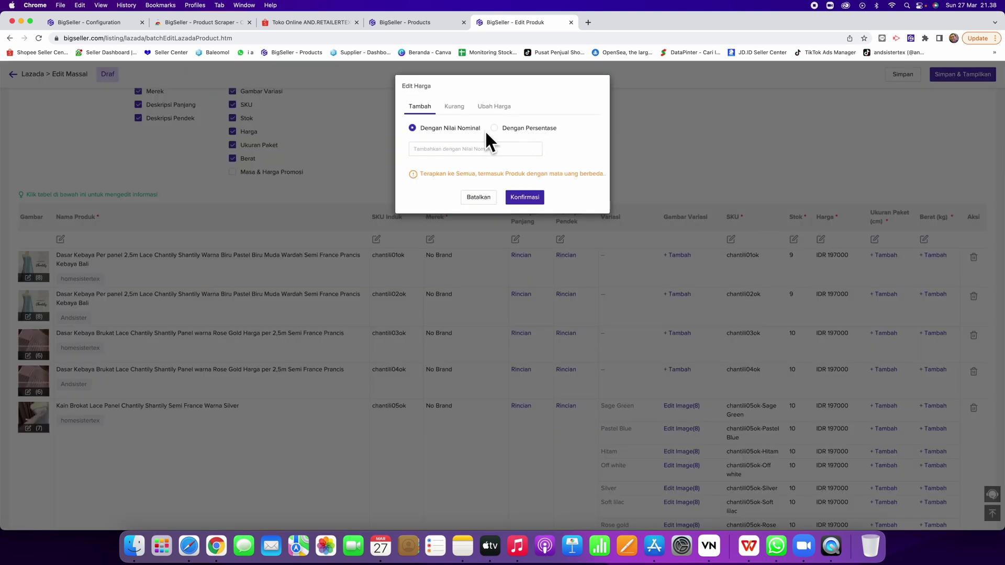
click(484, 151)
text(10000)
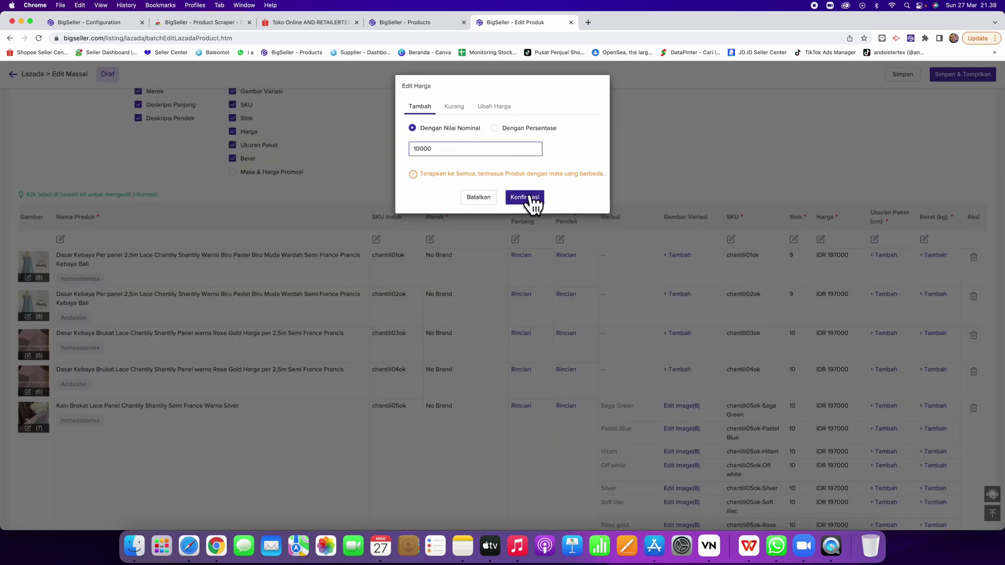
click(525, 198)
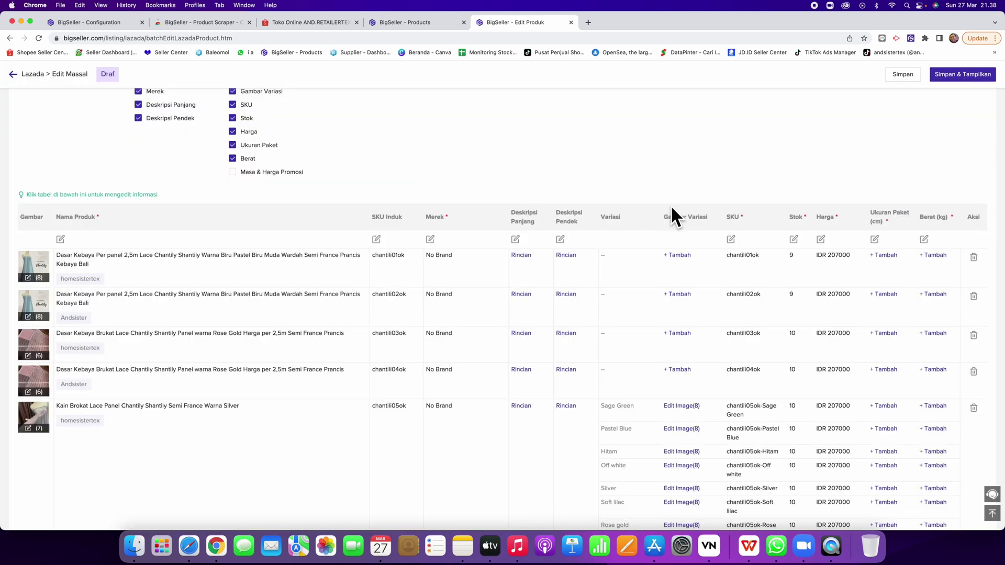
click(820, 240)
click(461, 153)
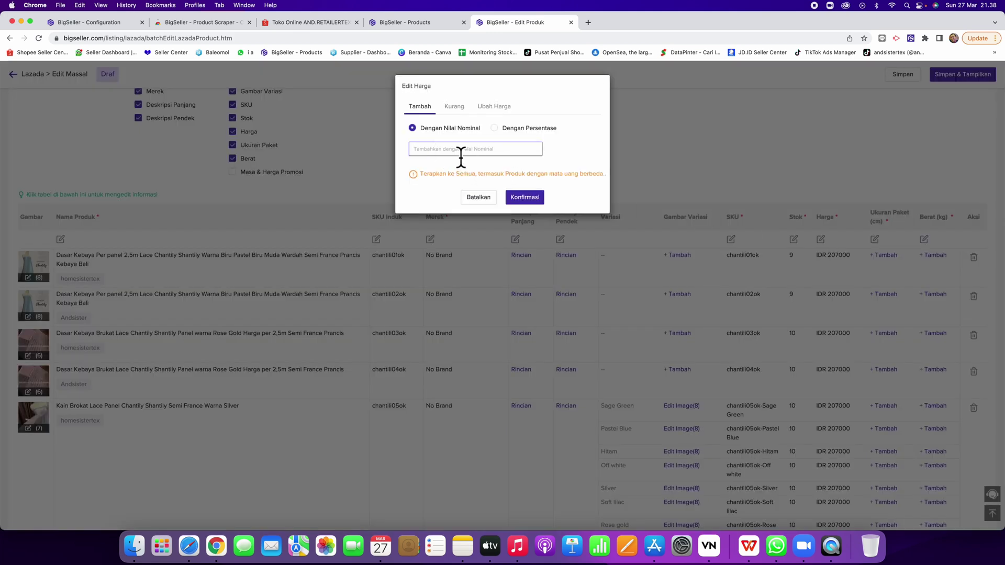
text(10000)
click(524, 198)
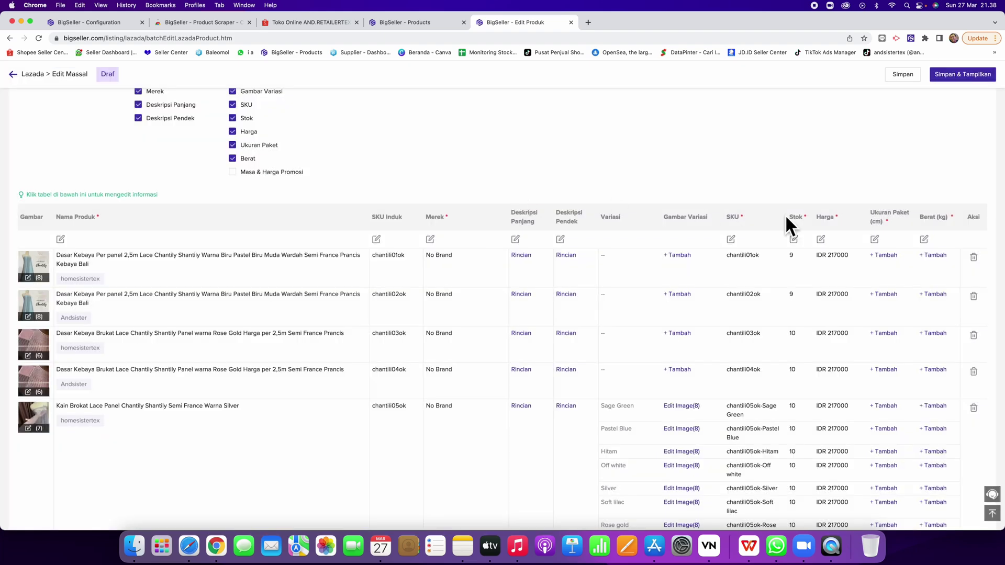
Step: Reduce the price of all products by a nominal value of 20000
scroll(819, 247, down, 1)
click(820, 232)
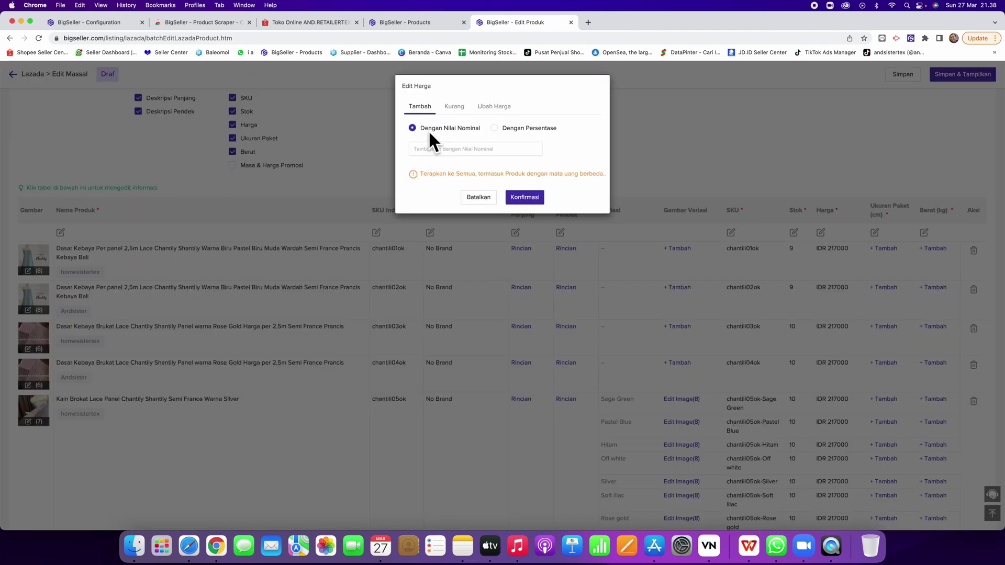
click(461, 109)
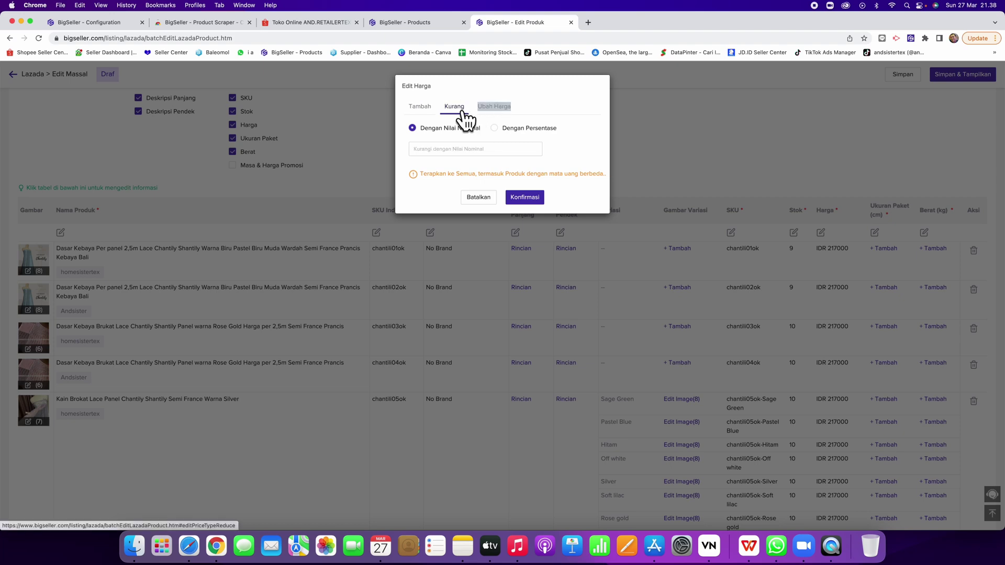
click(466, 150)
text(20000)
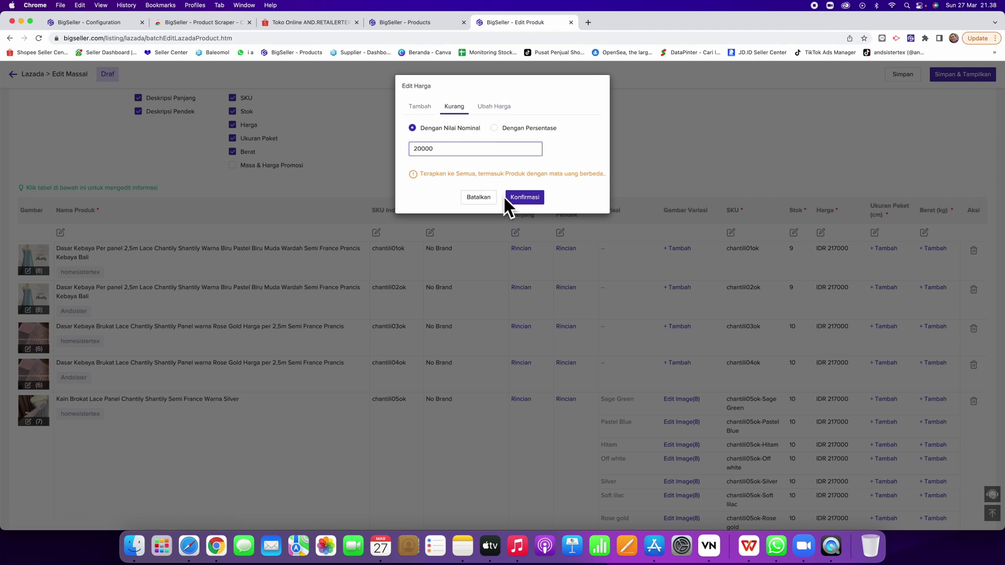
click(504, 198)
scroll(793, 158, up, 3)
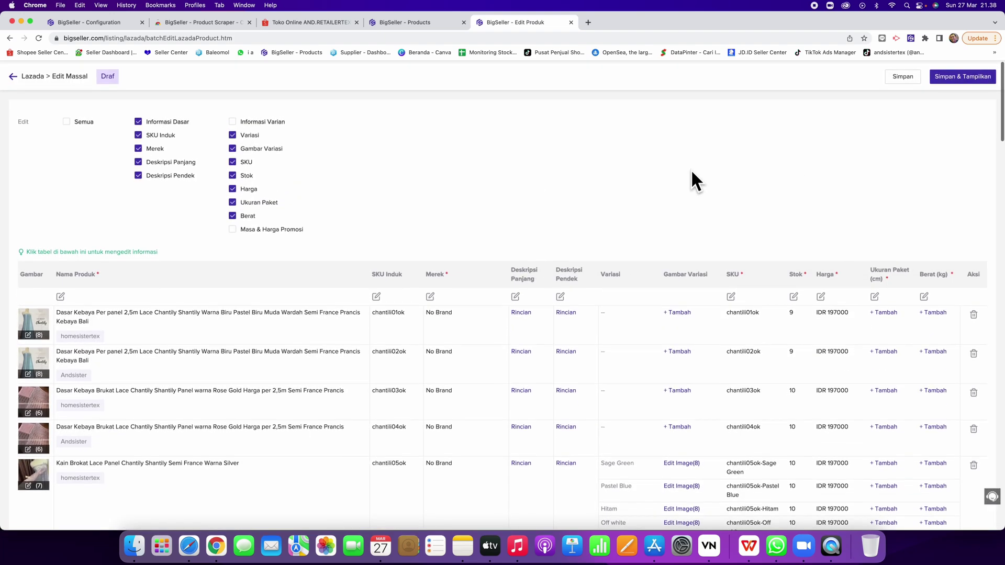
scroll(767, 161, down, 1)
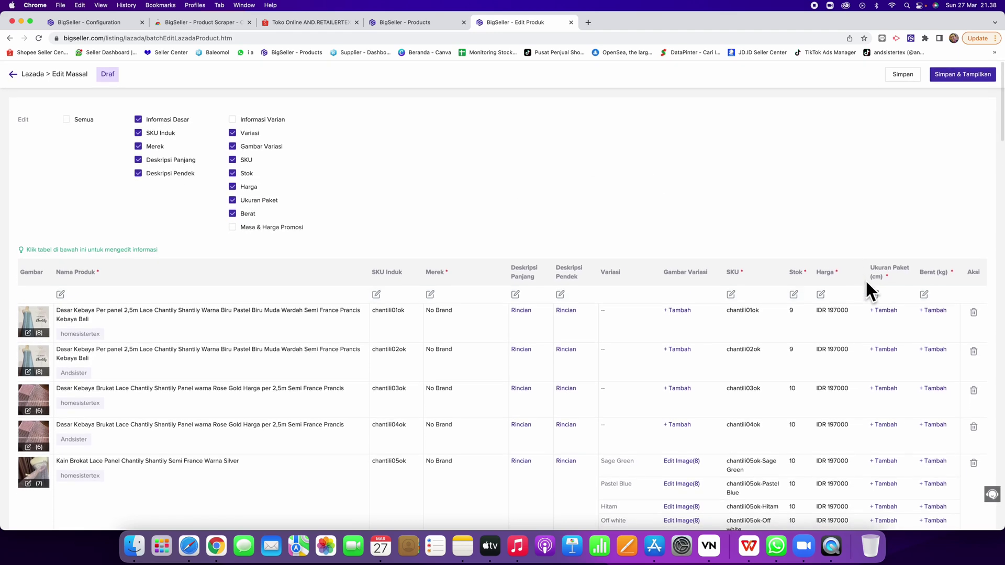
Step: Set the package size of all products to 15 cm length, 10 cm width and 2 cm height
click(874, 294)
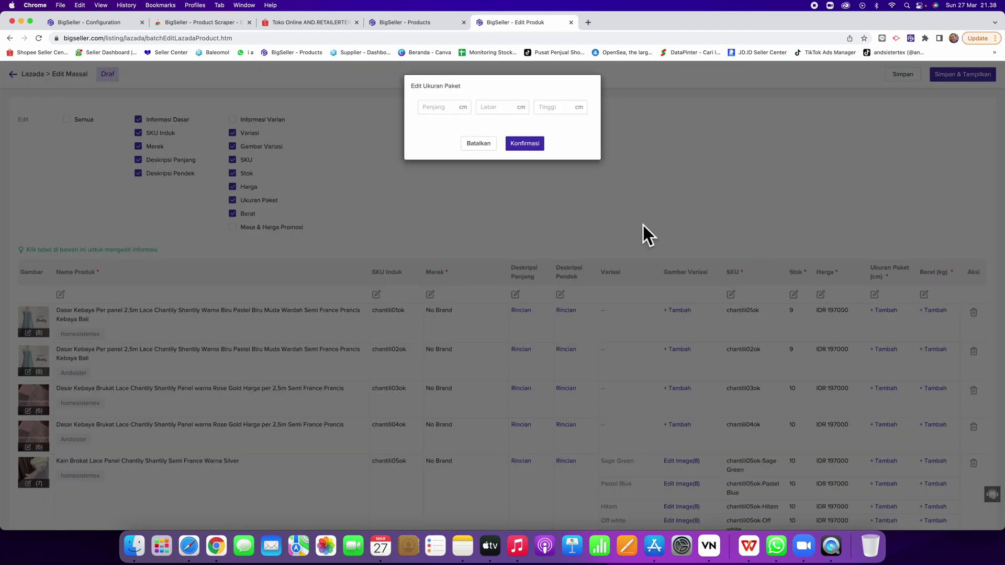
click(464, 117)
text(15)
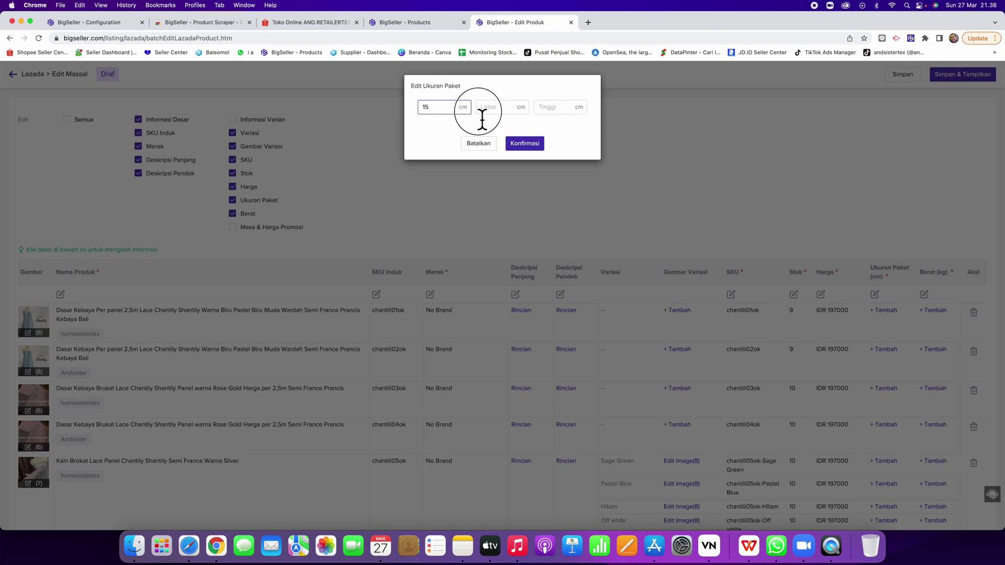
click(482, 112)
text(10)
click(548, 116)
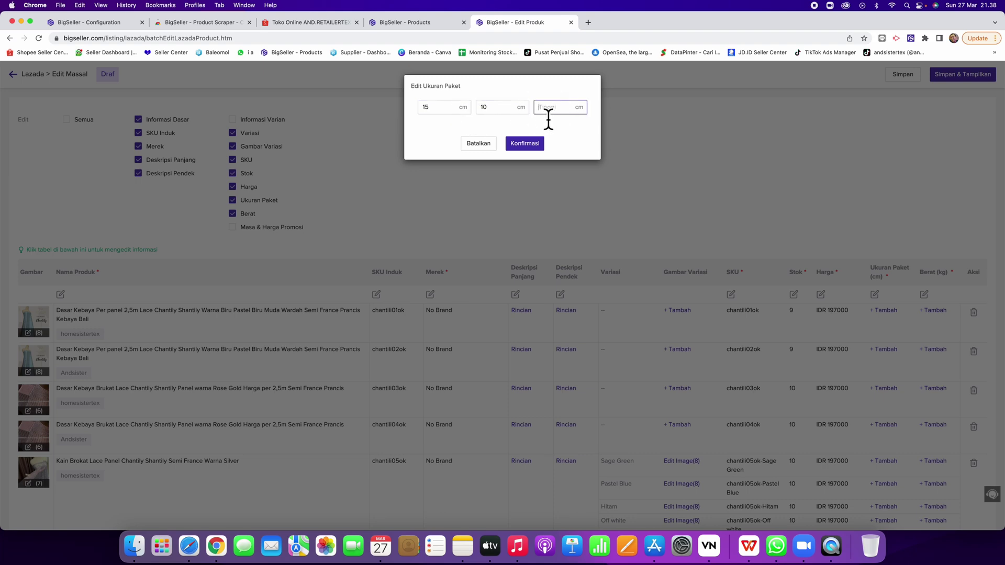
click(532, 146)
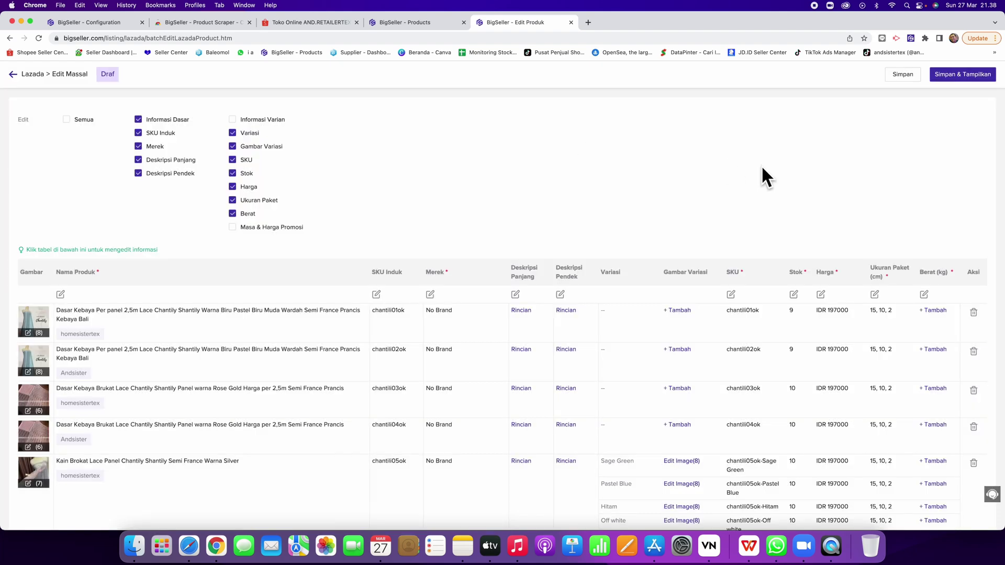
Step: Set the weight of all products to 0.5 kg
click(924, 295)
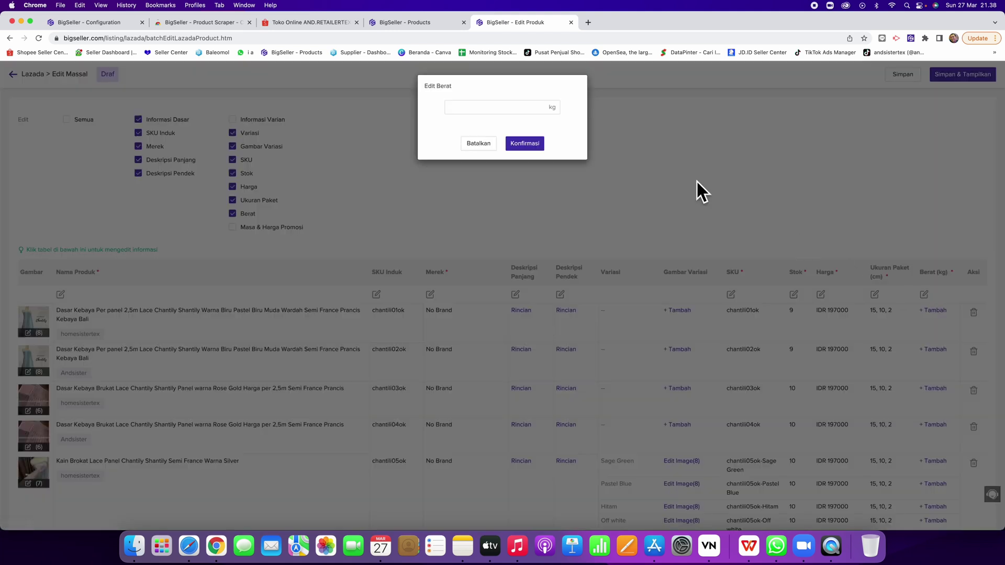
click(512, 110)
text(300)
key(BackSpace)
key(BackSpace)
text(.5)
click(525, 143)
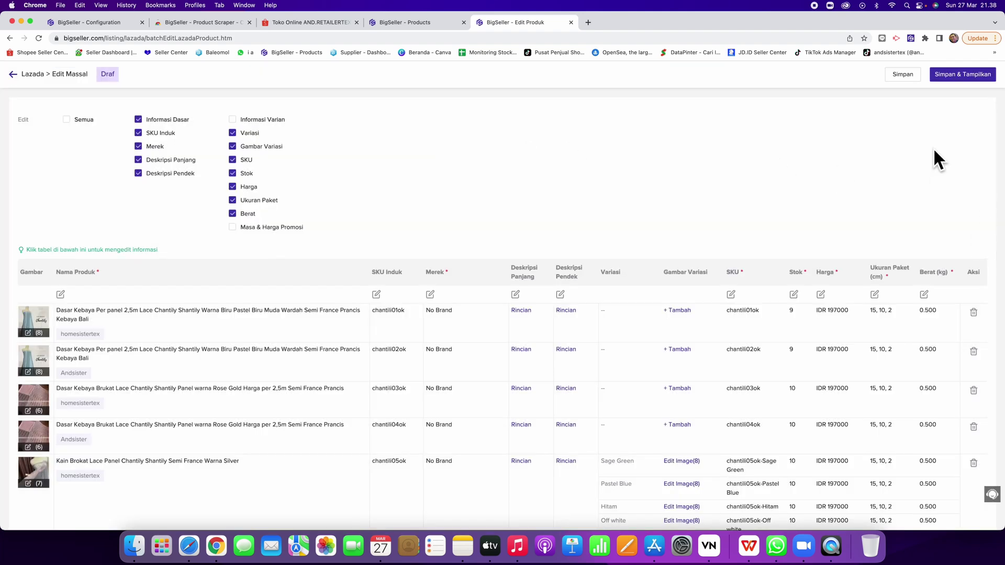
Step: Save and publish all bulk-edited drafts to Lazada and dismiss the upload summary
click(941, 73)
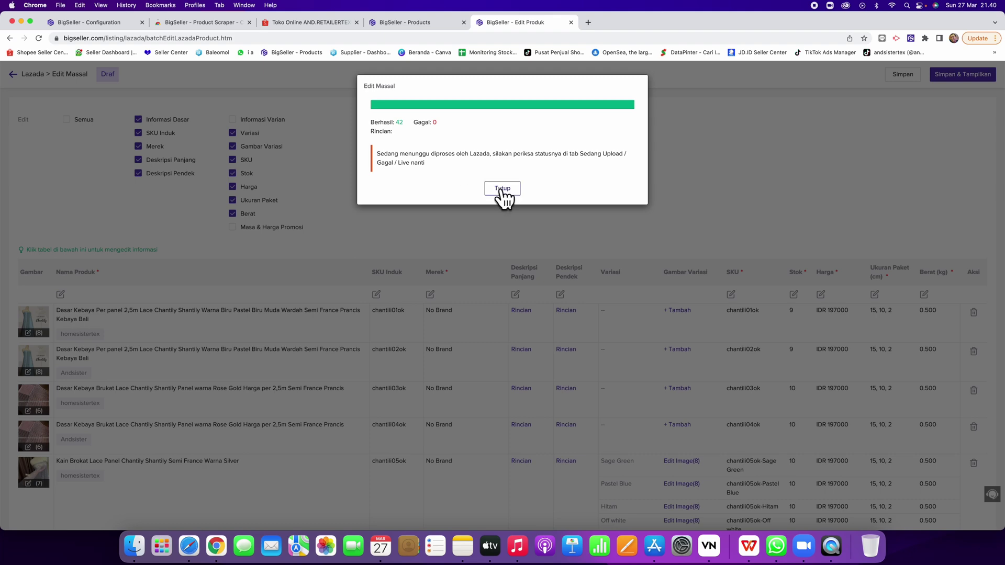
click(500, 188)
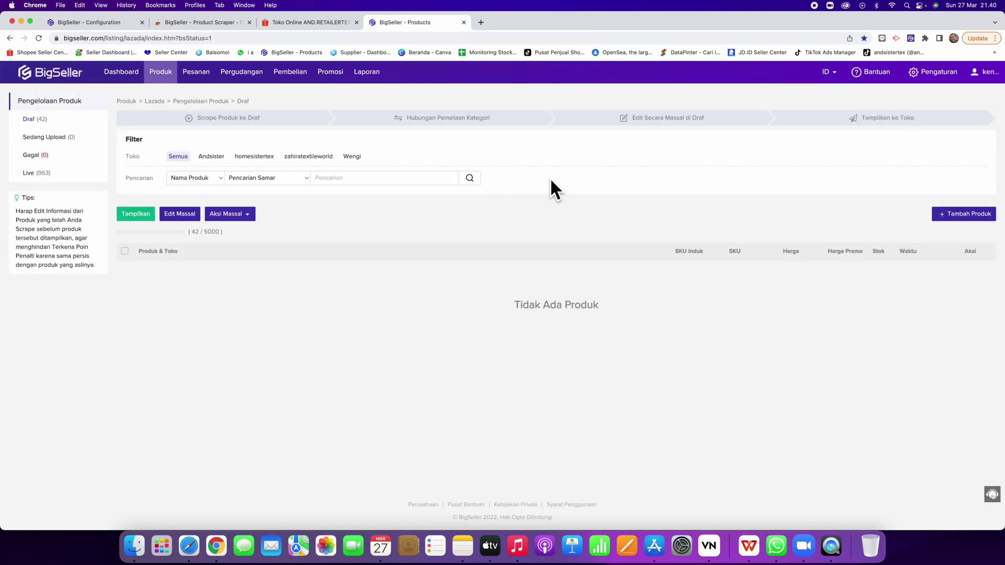
Step: Switch to Lazada Seller Center in a new browser tab and log in to the seller account
click(479, 25)
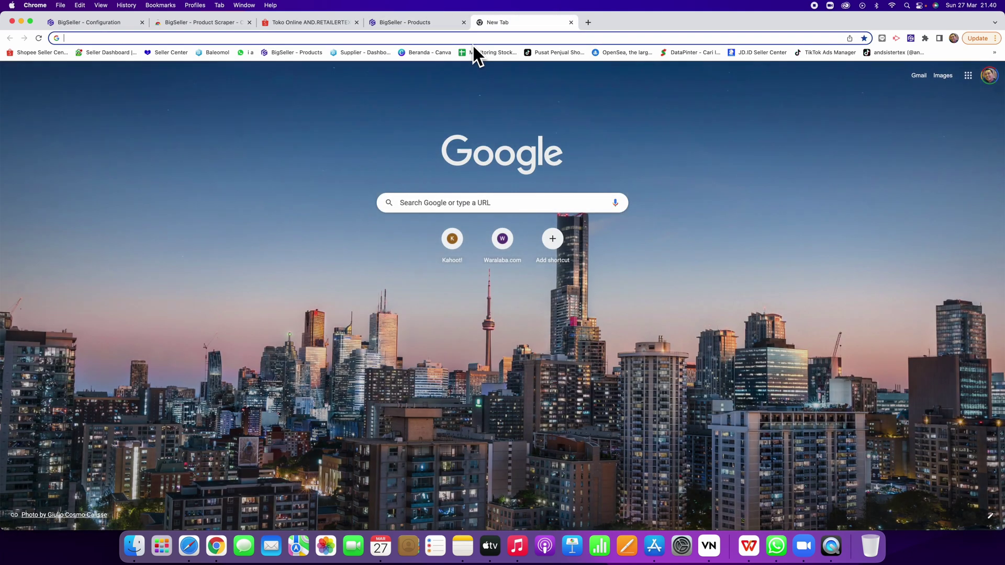
text(laza)
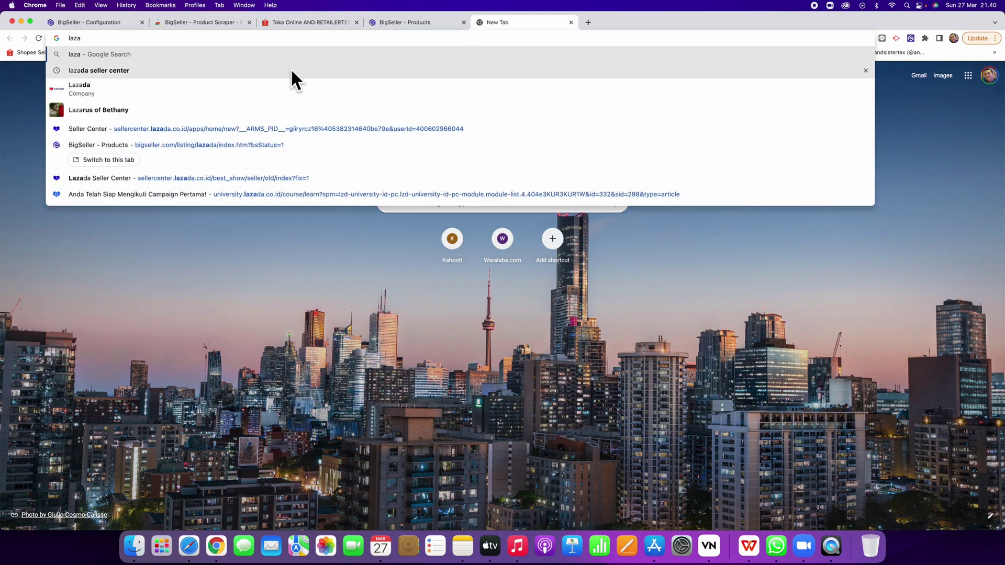
click(261, 178)
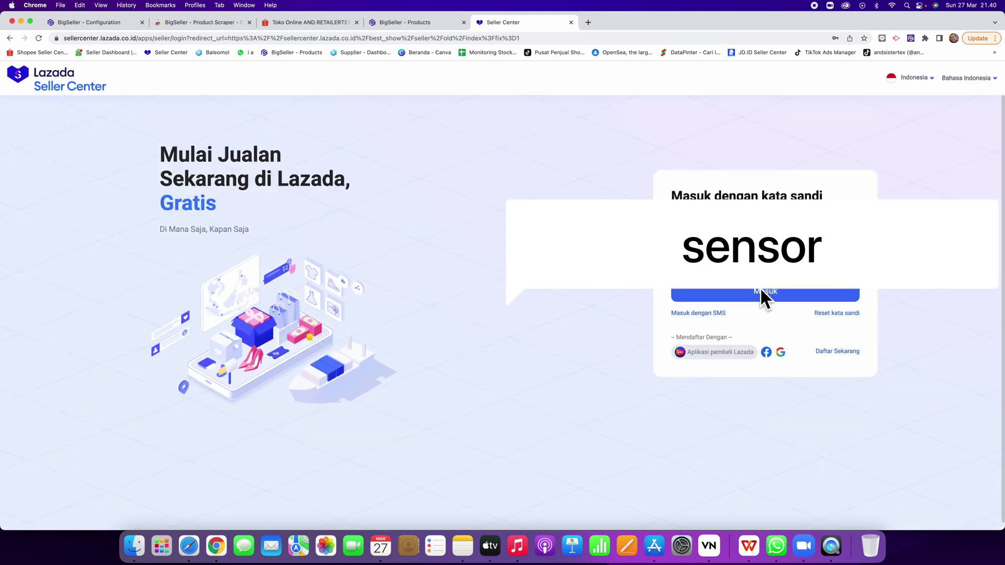
click(762, 292)
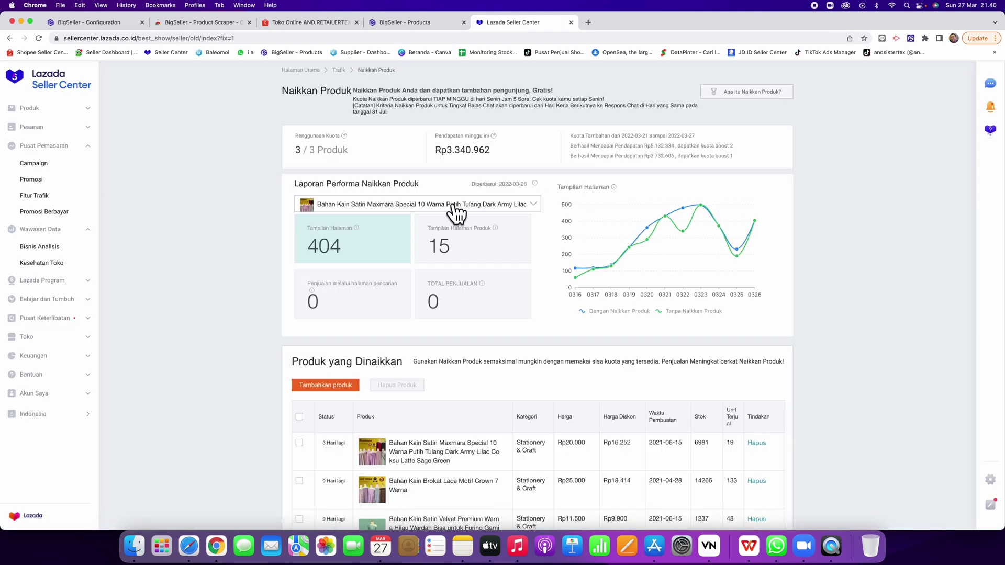
Step: Open the Atur Produk list in Seller Center and look through the active products' names, SKUs, prices and stock
click(59, 128)
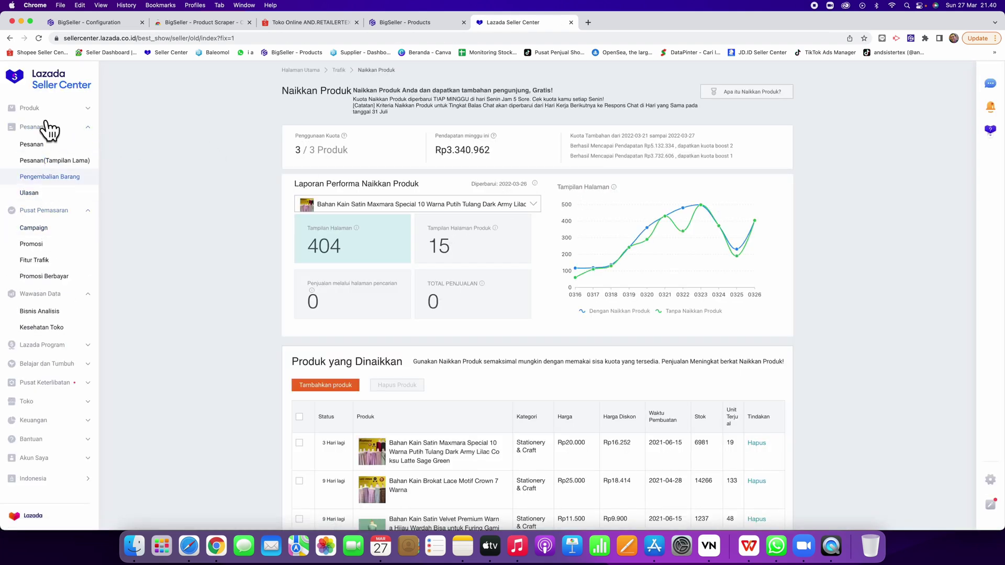
click(30, 108)
click(40, 130)
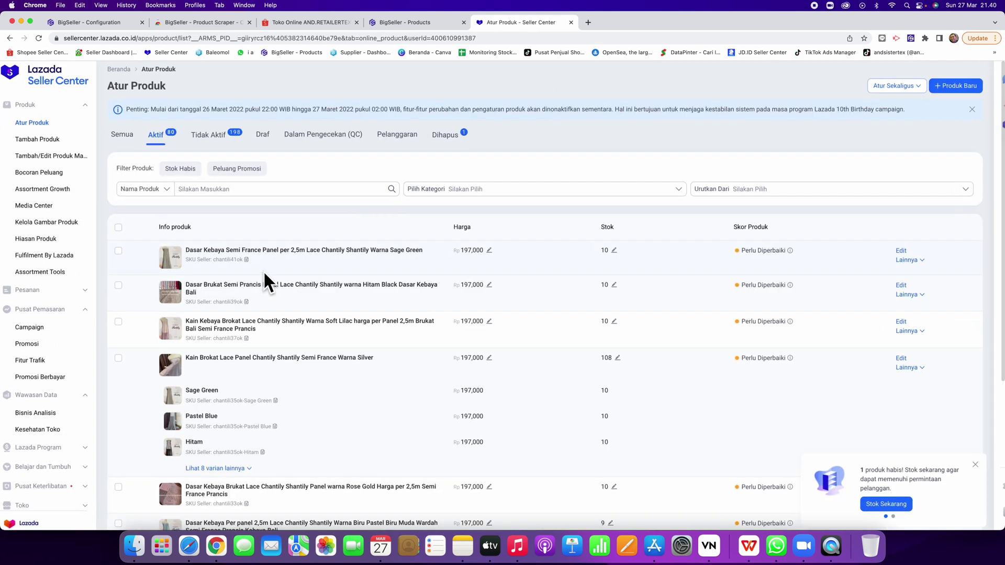
scroll(264, 281, up, 5)
scroll(492, 217, down, 5)
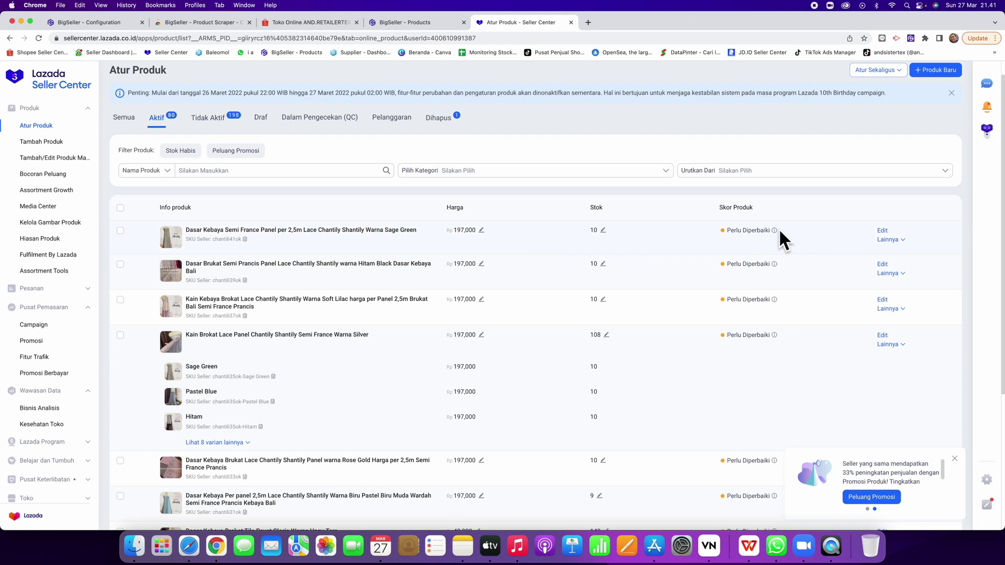
Step: Open the Sage Green kebaya product with SKU chantili41ok for editing, review its specifications, variants and description, and close it
click(882, 231)
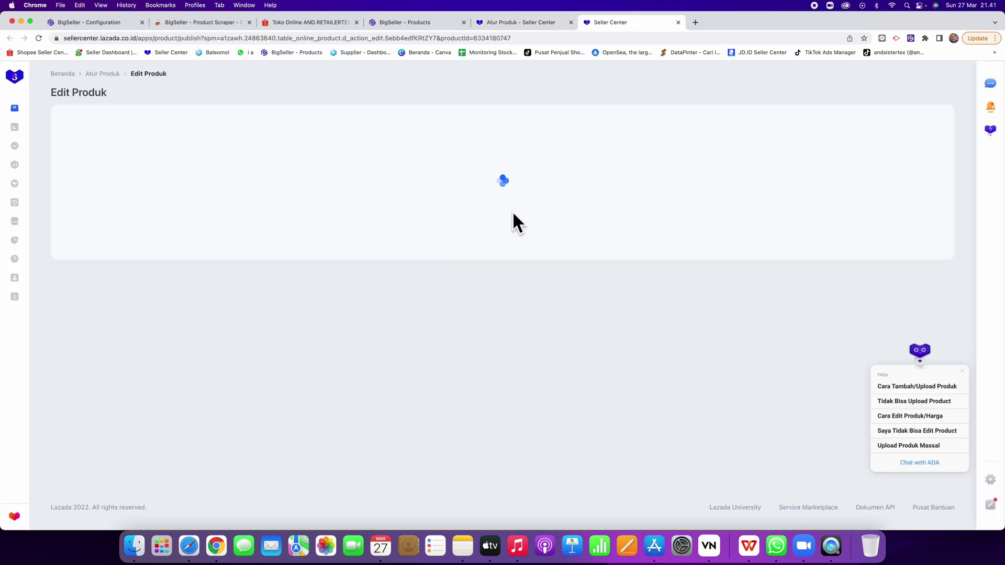
scroll(432, 276, down, 5)
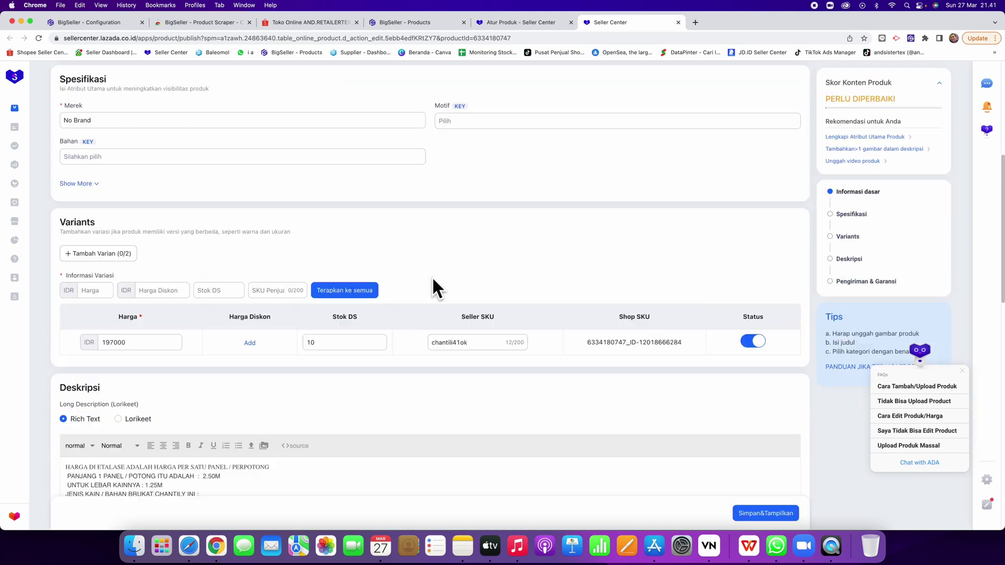
scroll(432, 277, down, 4)
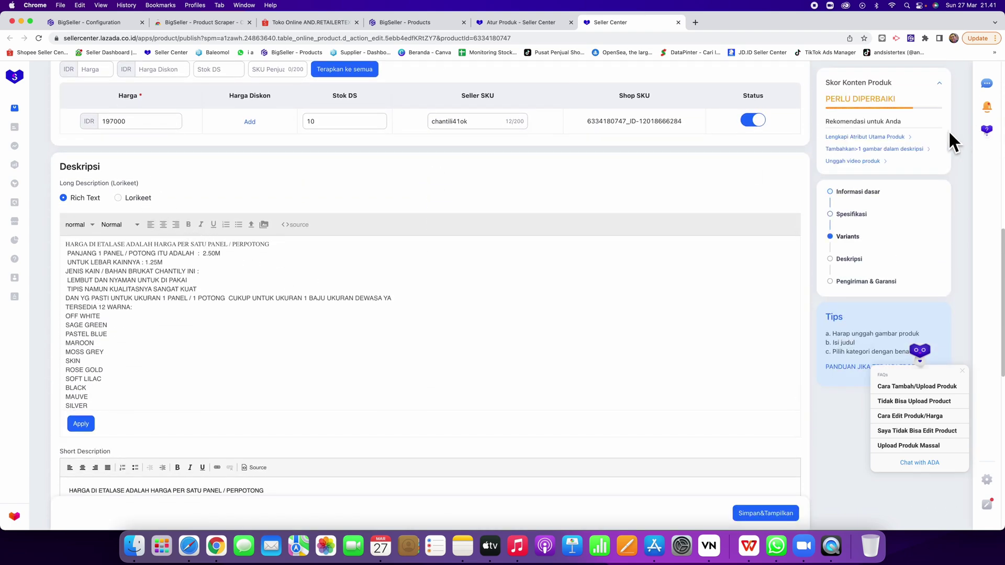
click(678, 22)
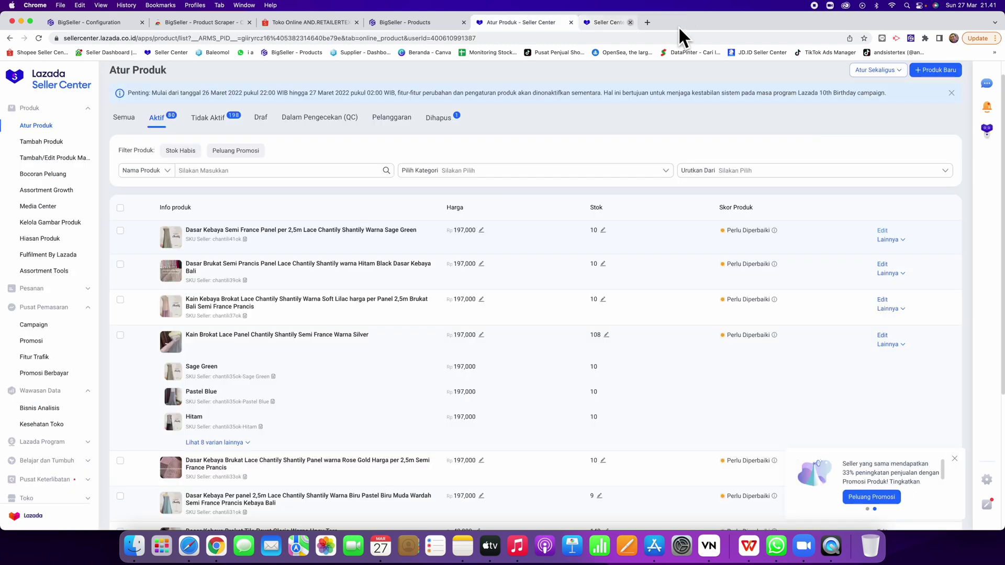